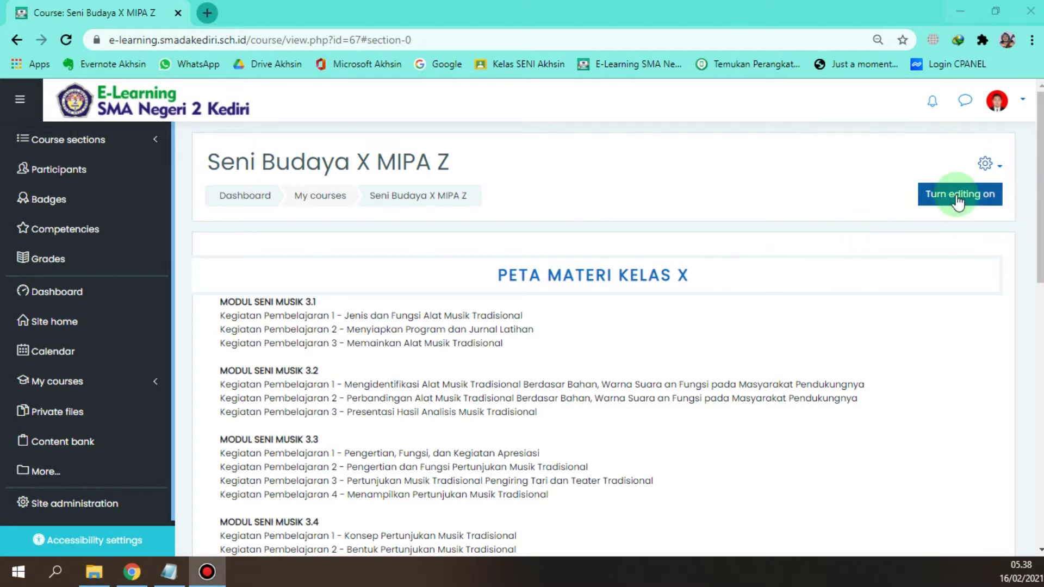
Step: Turn on editing for the Seni Budaya X MIPA Z course
left_click(833, 279)
scroll(799, 344, "down", 1)
scroll(799, 337, "up", 1)
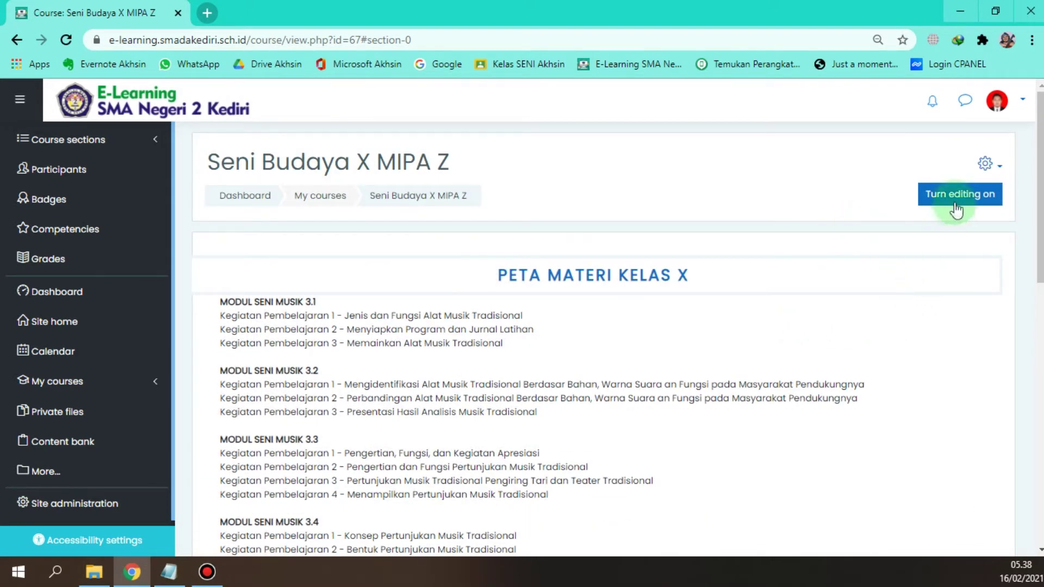
left_click(957, 206)
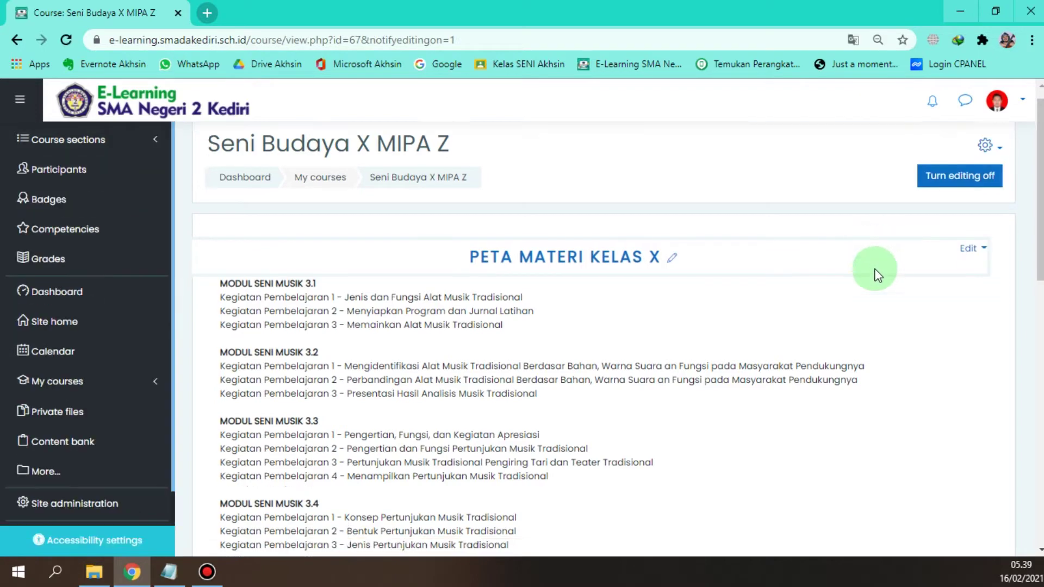
Step: Add a new topic section after the last section of the course
scroll(701, 164, "down", 3)
scroll(701, 164, "up", 4)
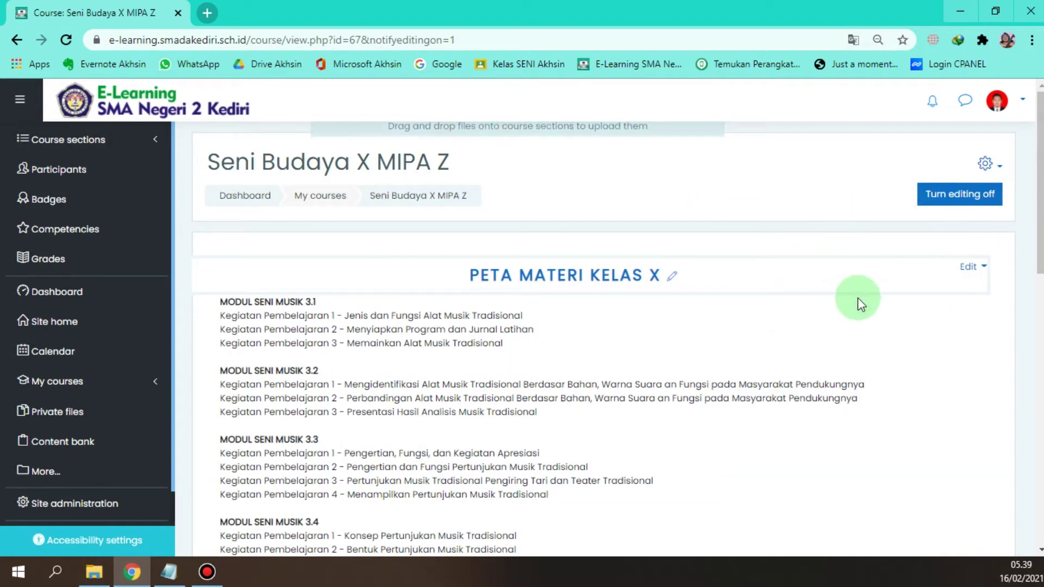
scroll(843, 315, "down", 15)
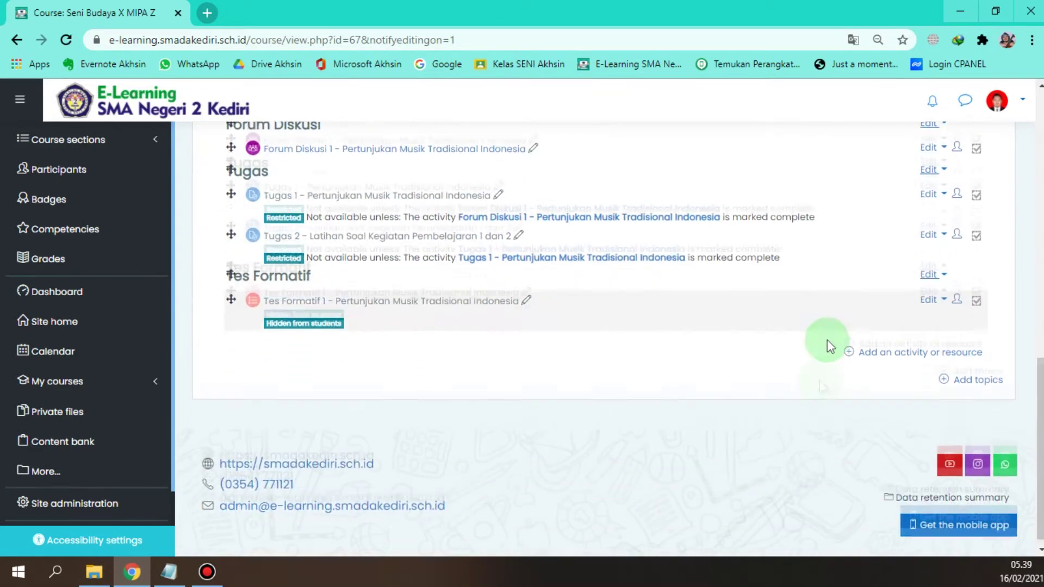
left_click(967, 372)
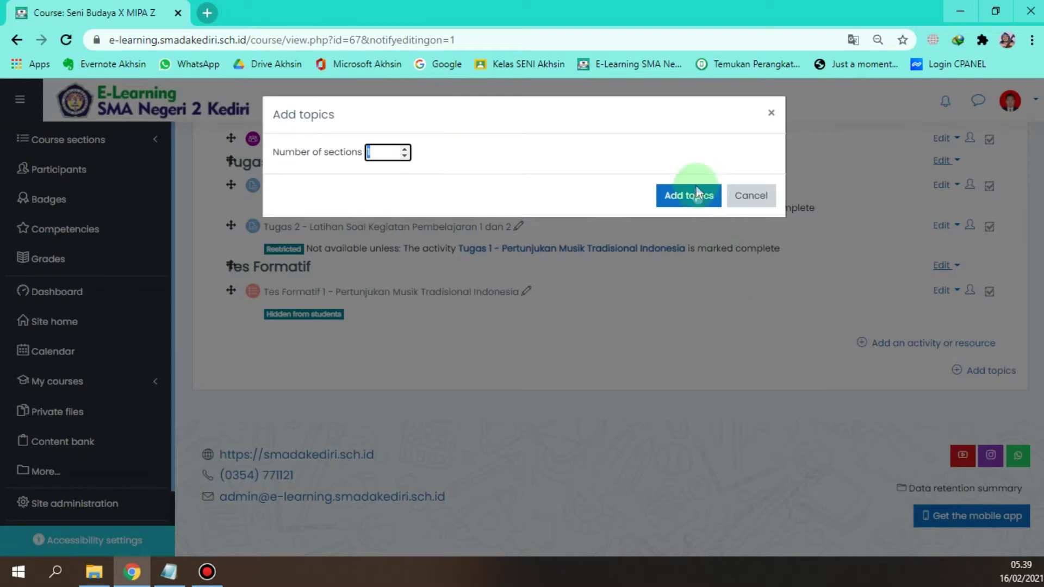
left_click(697, 193)
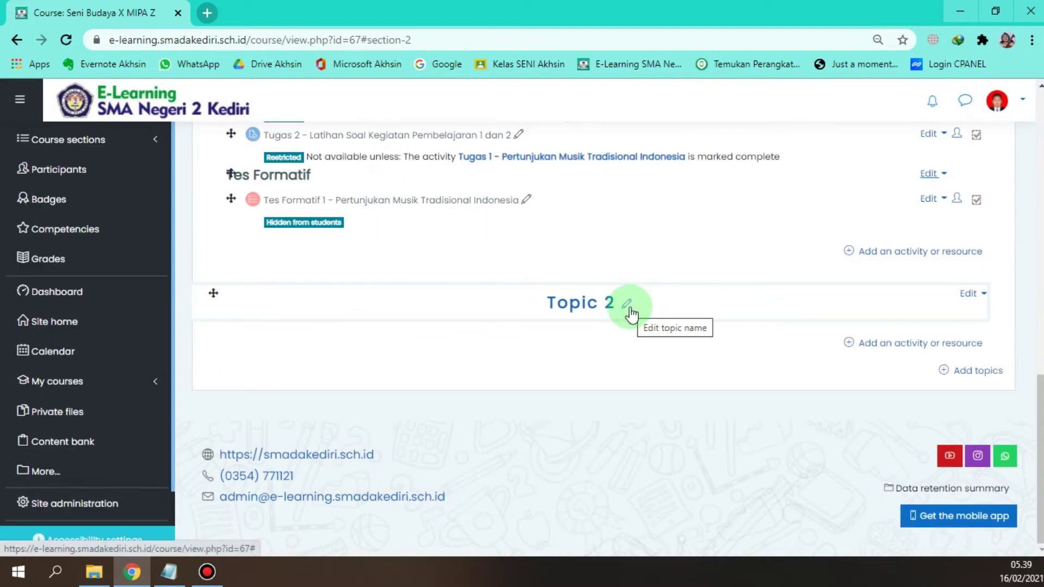
Step: Rename the Topic 2 section as PRENSENSI SISWA and move it above the Pertunjukan Musik Tradisional Indonesia section
left_click(628, 307)
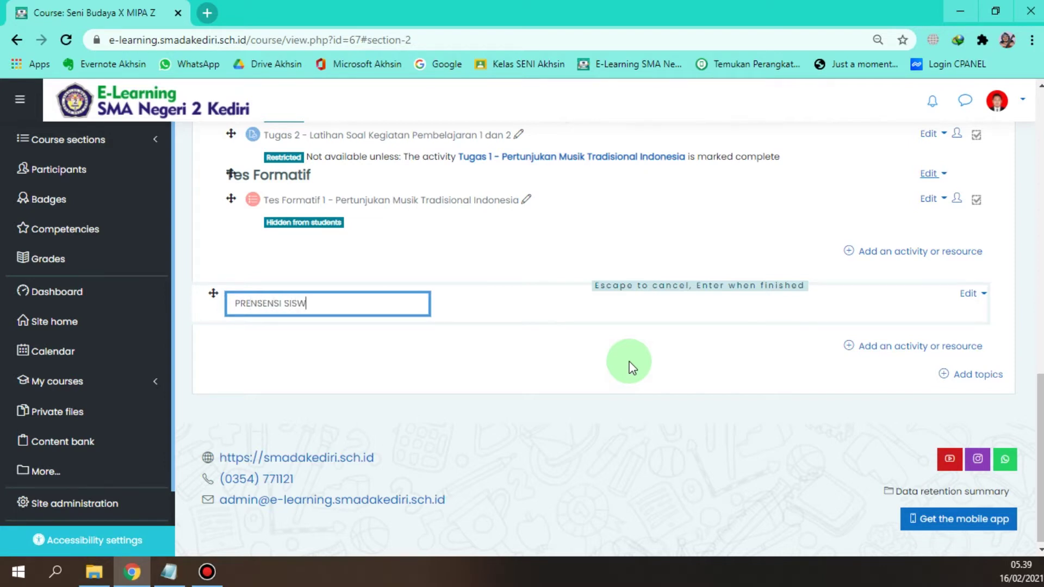
key("Return")
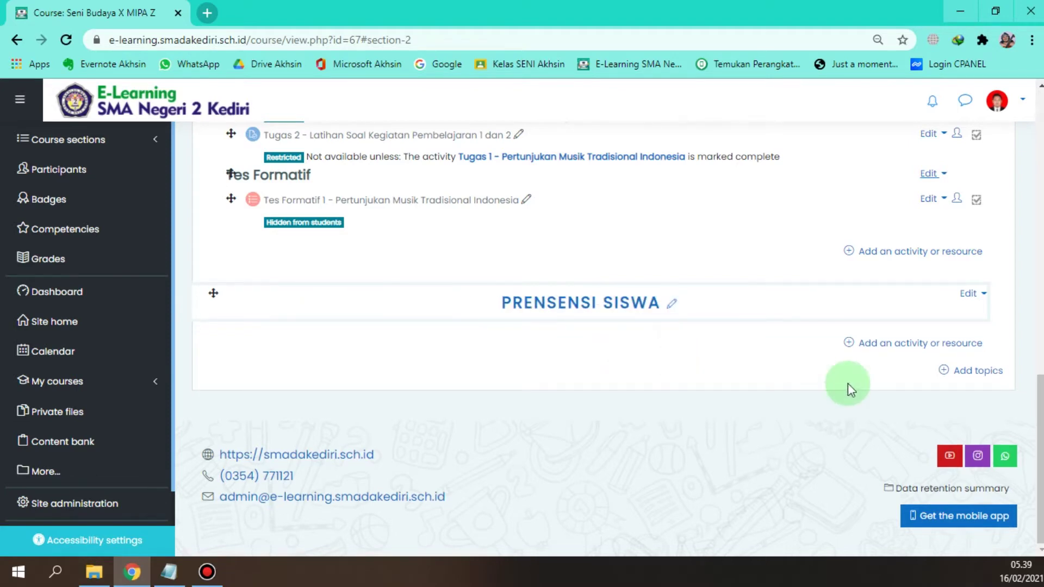
left_click_drag(213, 292, 220, 258)
scroll(403, 286, "down", 7)
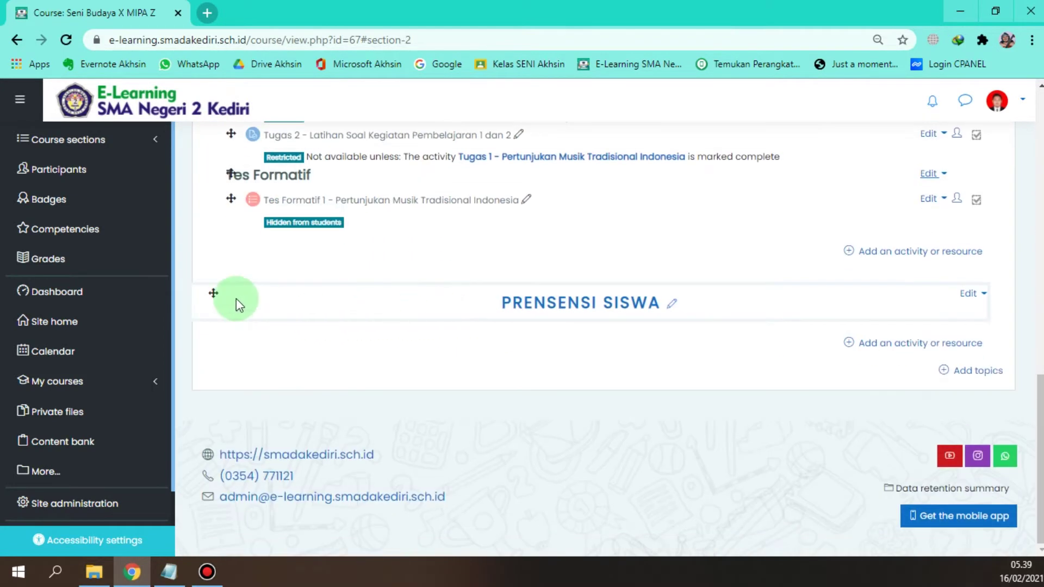
left_click_drag(213, 292, 243, 288)
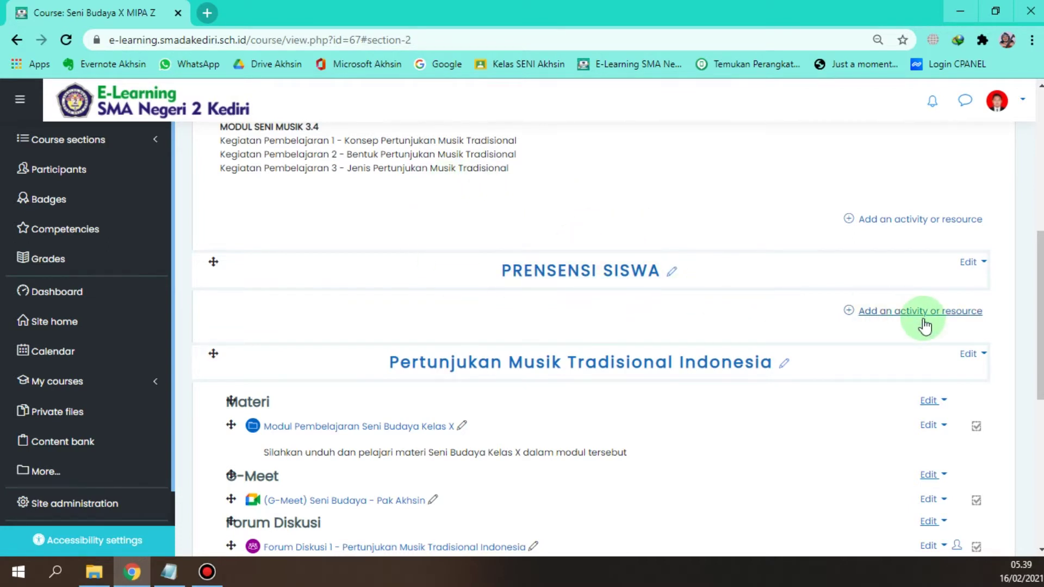
Step: Add an Attendance activity to the PRENSENSI SISWA section and name it PRENSENSI SISWA
left_click(891, 314)
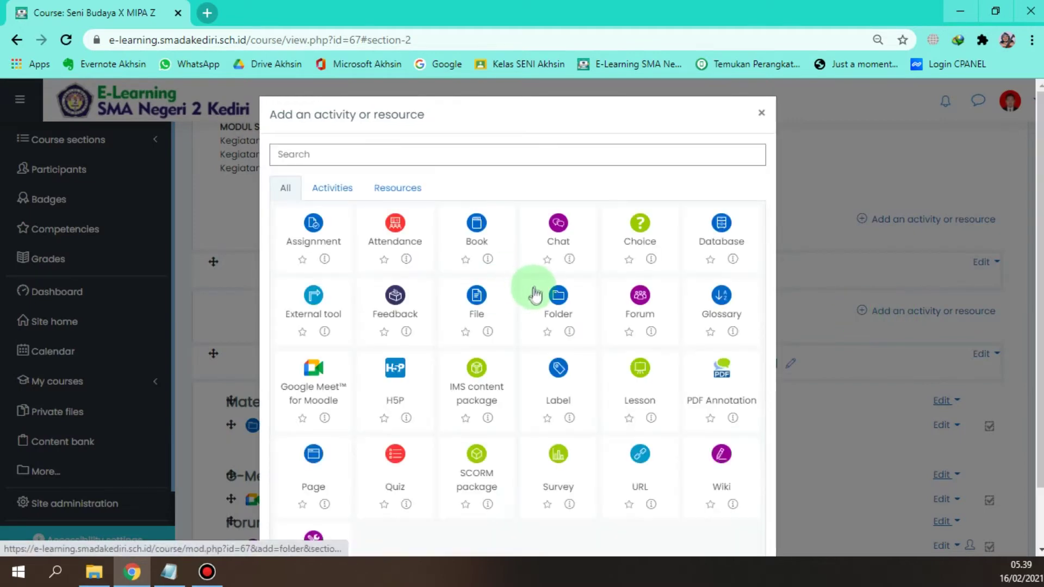
left_click(395, 235)
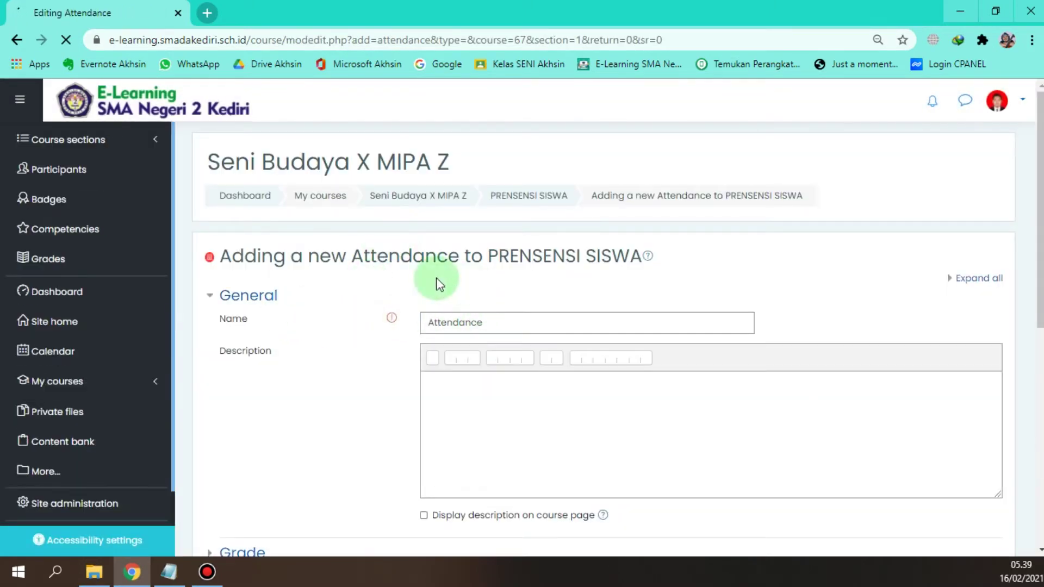
left_click_drag(493, 321, 405, 325)
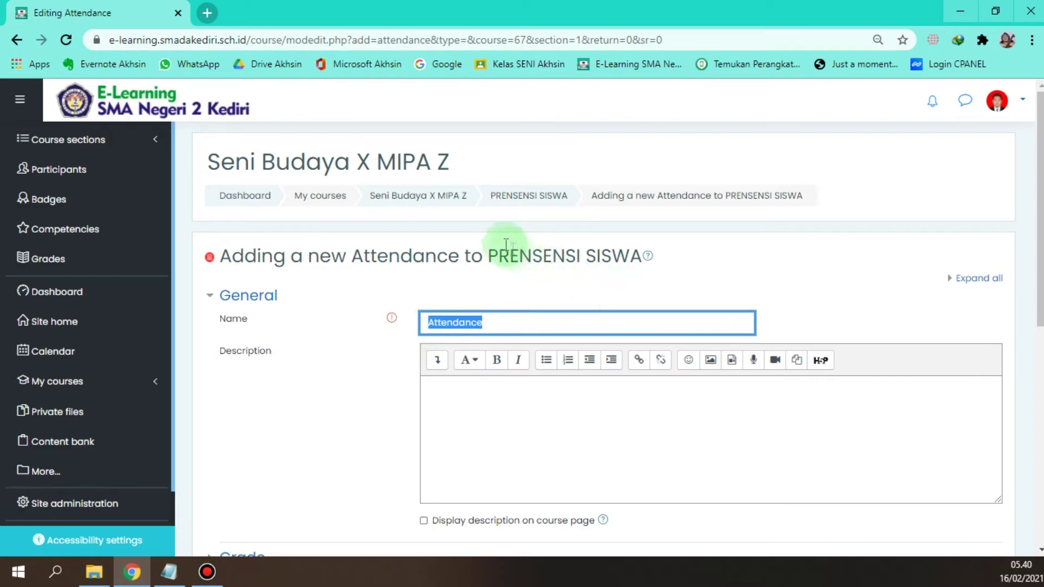
left_click_drag(488, 254, 605, 278)
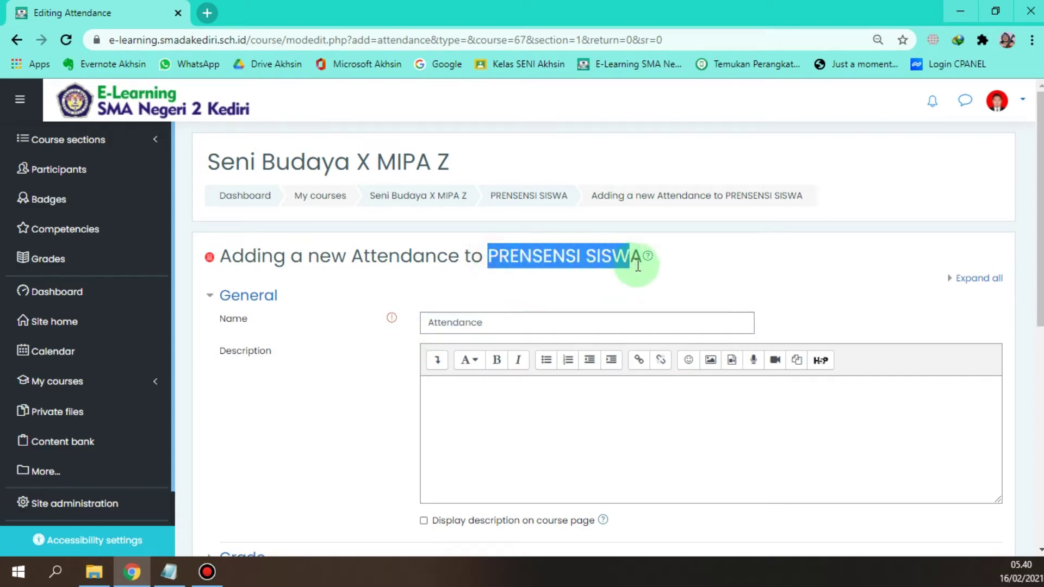
key("ctrl+c")
double_click(566, 322)
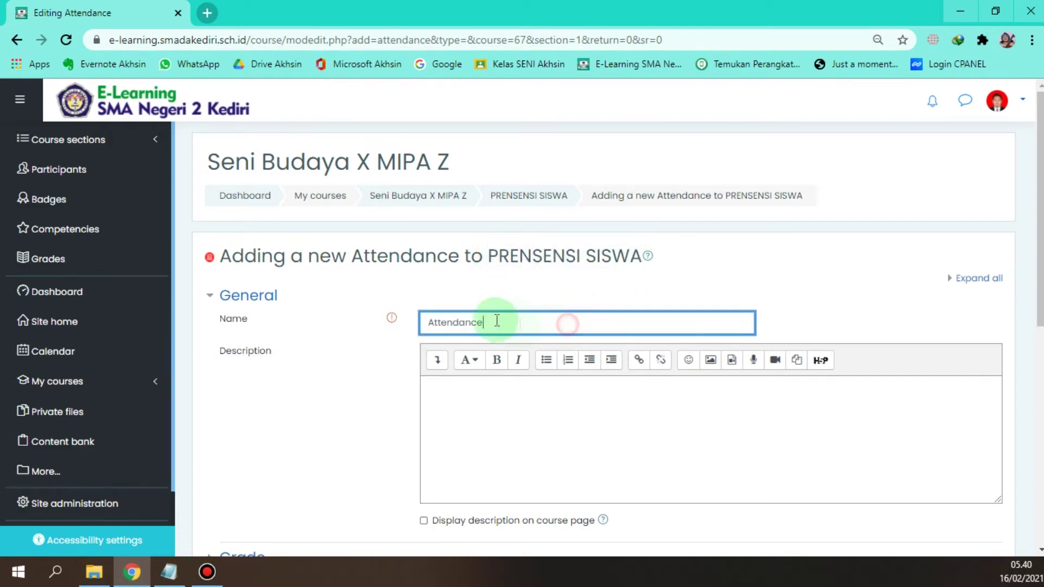
key("ctrl+v")
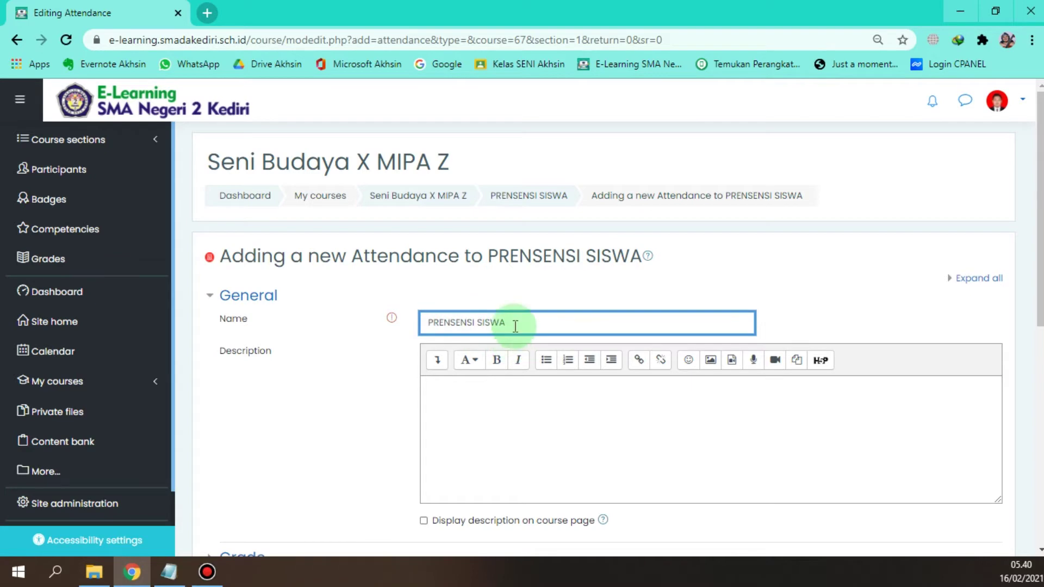
Step: Enter the description "Silahkan mengisi presensi di setiap pertemuannya" and "isikan HD (Hadir) - TL (Terlambat) - I (Izin/Sakit) - TH (Tidak Hadir)" on adjacent lines
left_click(500, 439)
scroll(283, 358, "down", 3)
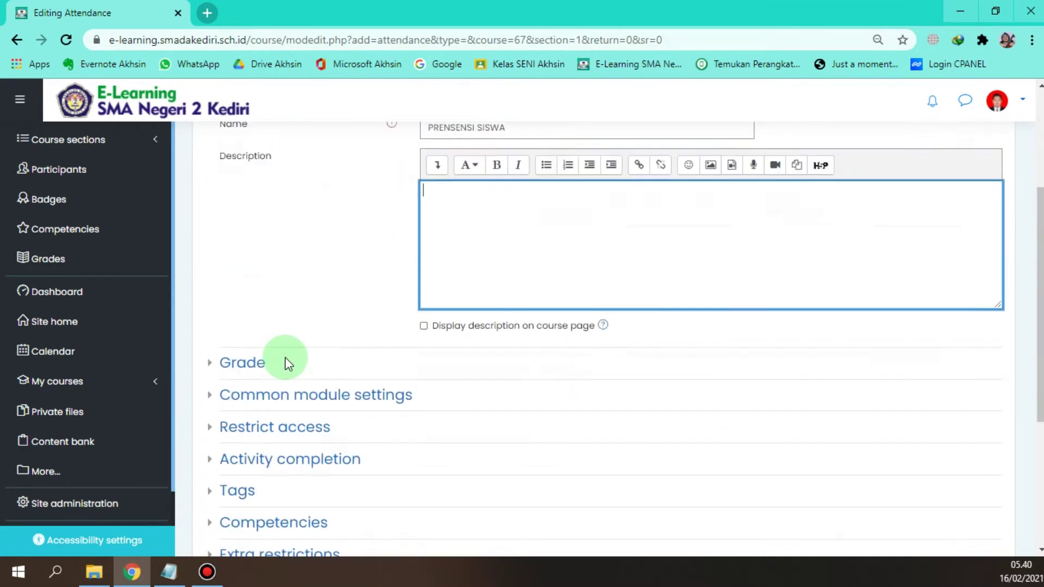
scroll(305, 309, "up", 3)
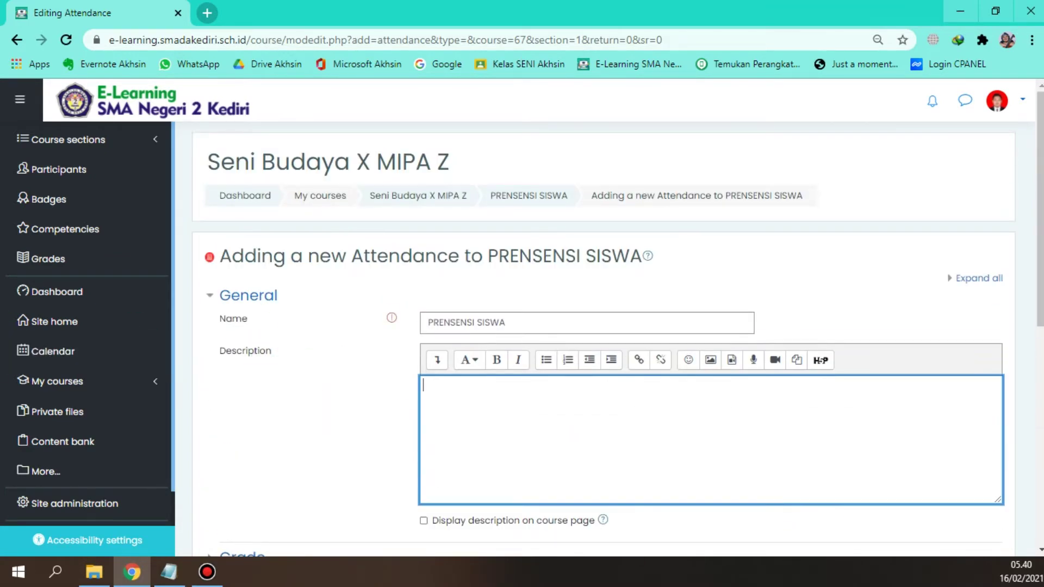
key("alt+Tab")
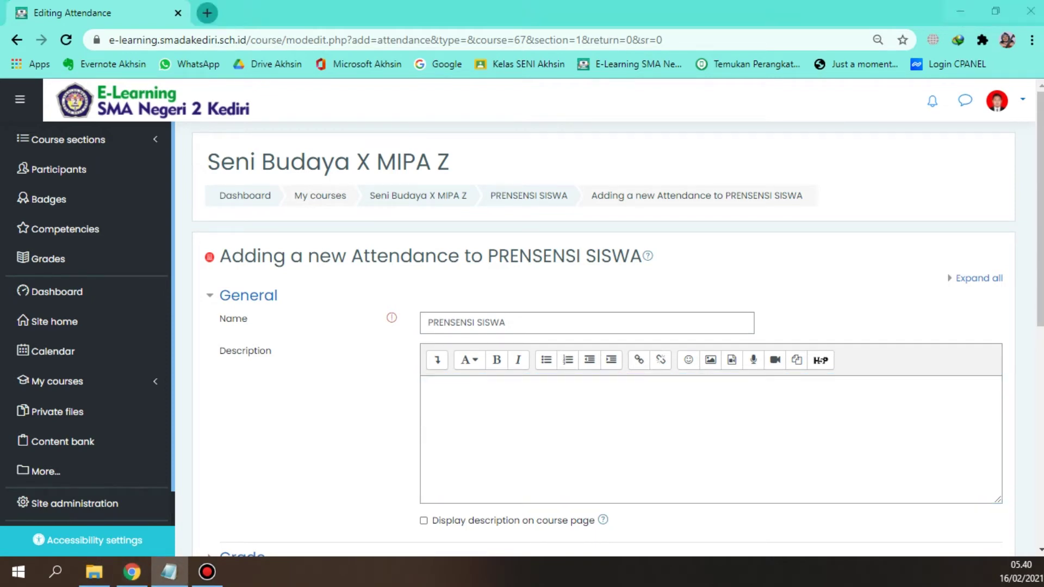
left_click(471, 420)
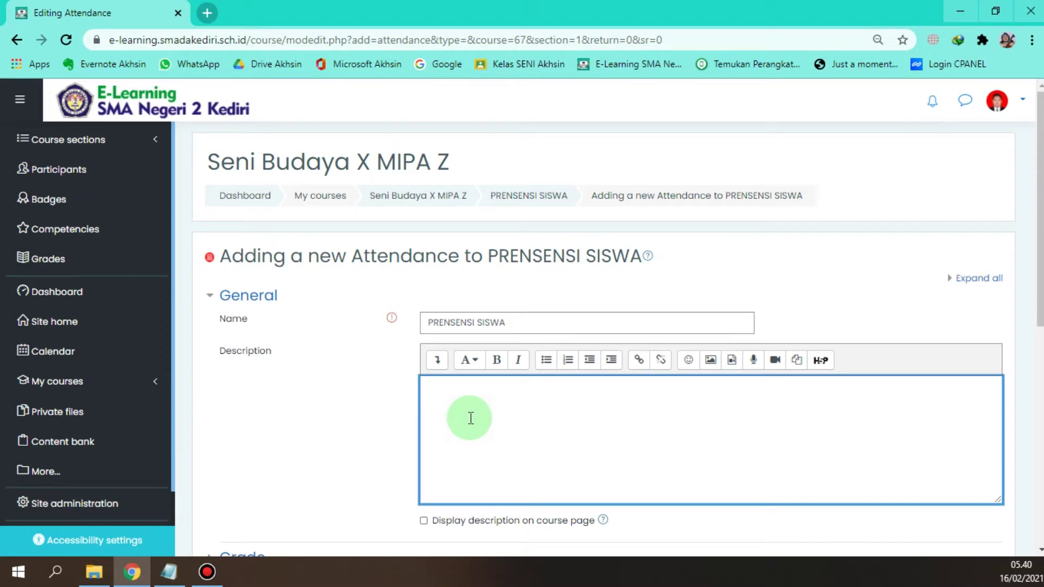
key("ctrl+v")
left_click(450, 408)
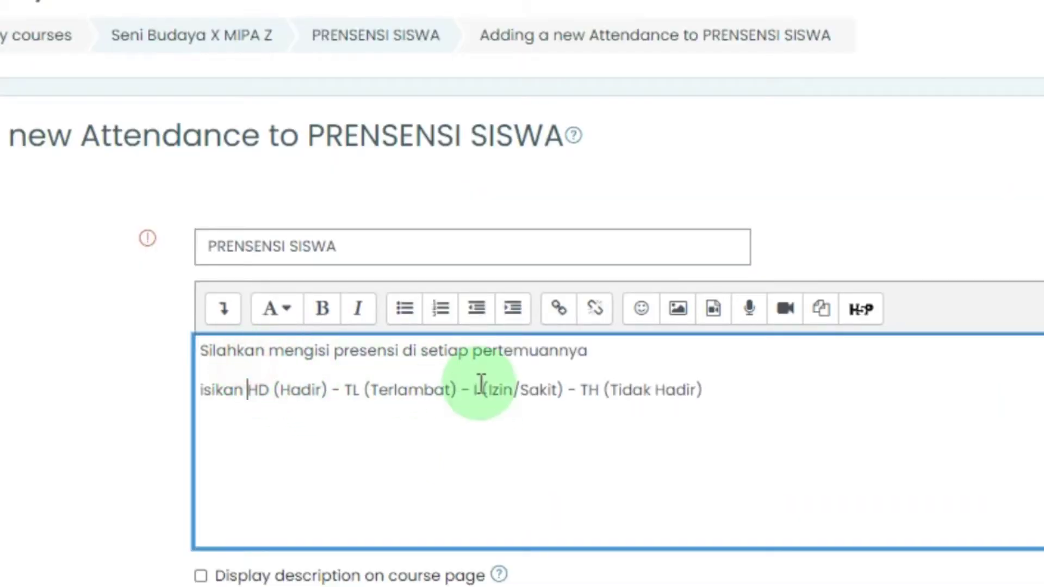
key("ctrl+a")
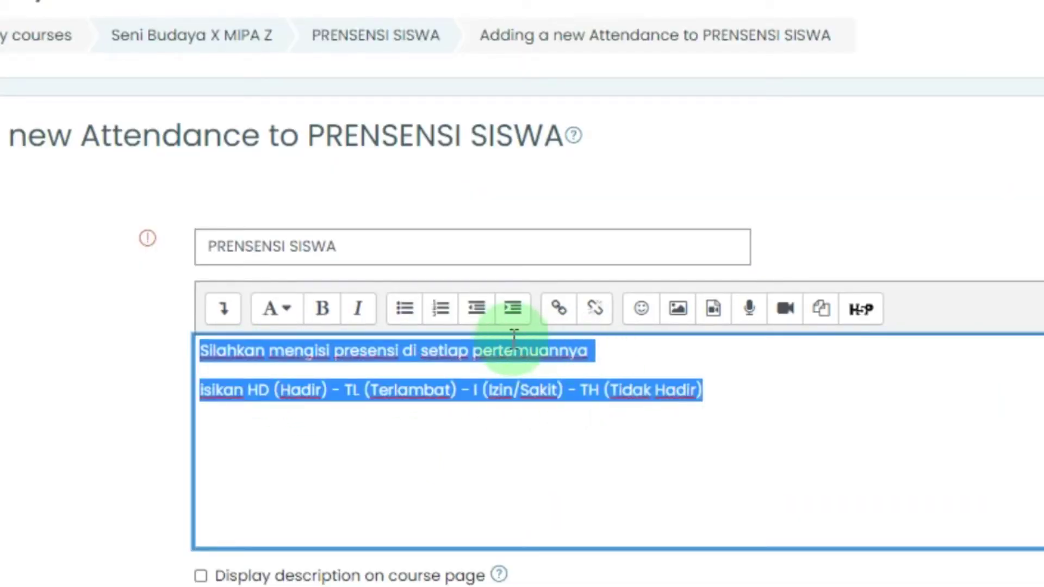
left_click(416, 312)
left_click(531, 419)
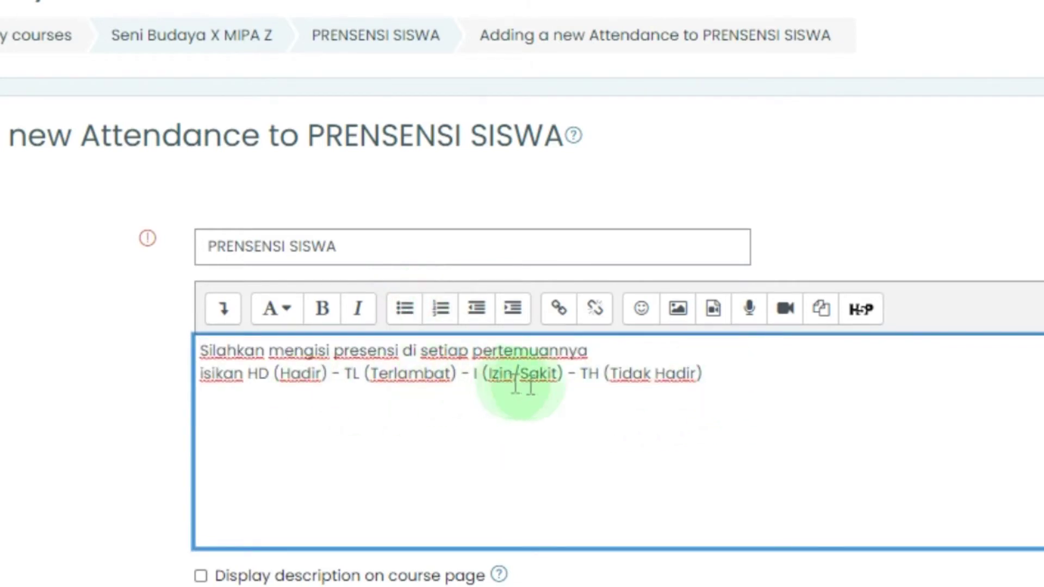
Step: Enable displaying the attendance activity's description on the course page
scroll(738, 377, "down", 5)
scroll(739, 375, "up", 5)
left_click(739, 374)
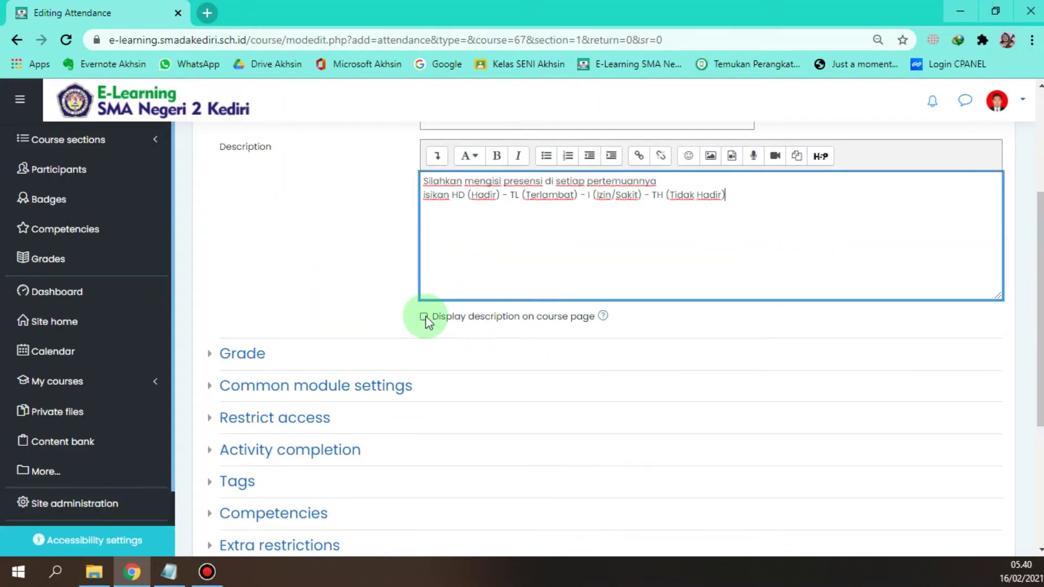
left_click(423, 317)
Step: Set the activity's completion tracking to "Do not indicate activity completion"
scroll(416, 373, "down", 4)
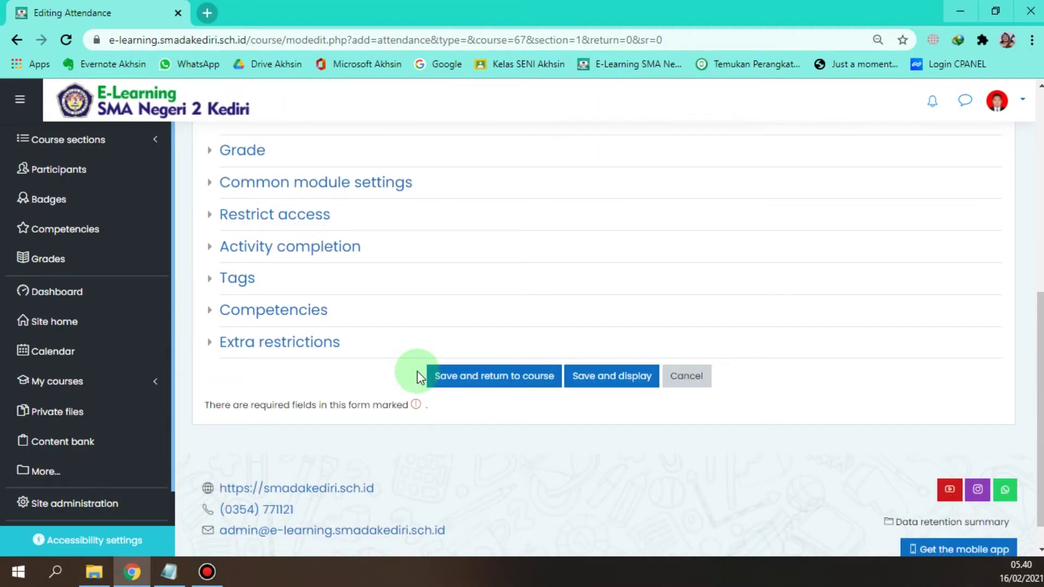
scroll(416, 373, "up", 3)
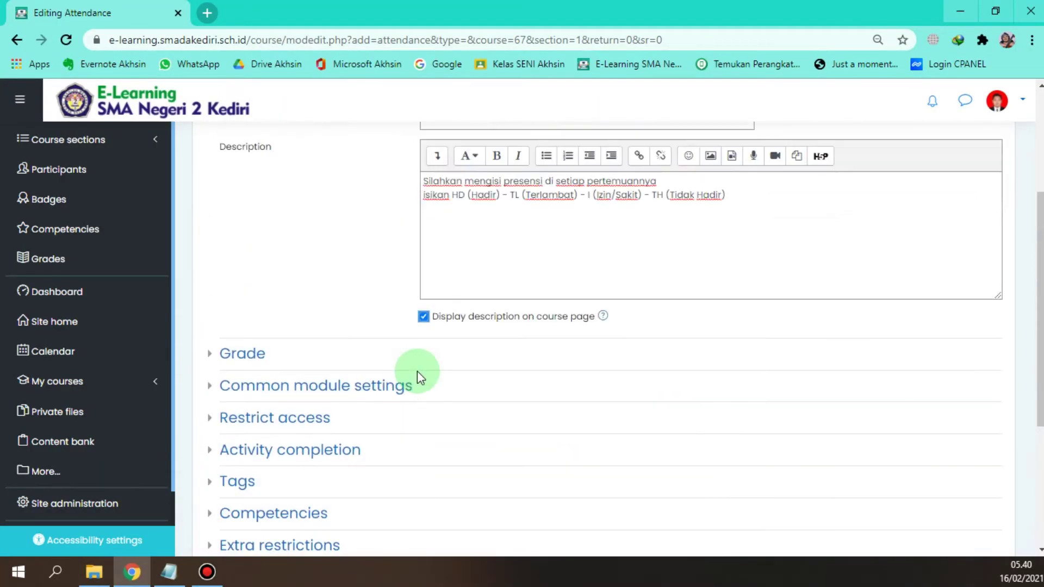
left_click(217, 453)
scroll(709, 444, "down", 3)
left_click(686, 276)
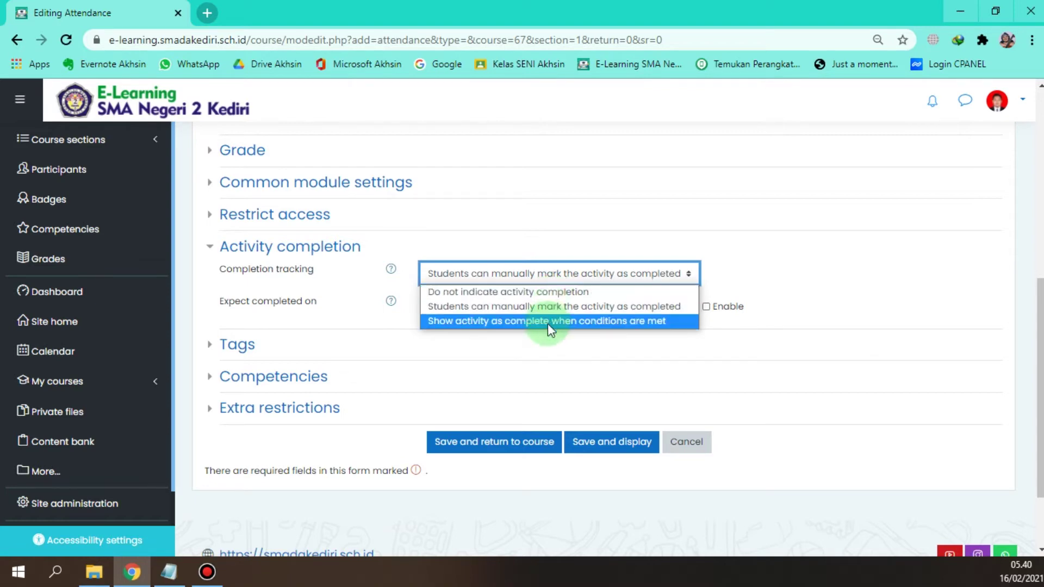
left_click(541, 294)
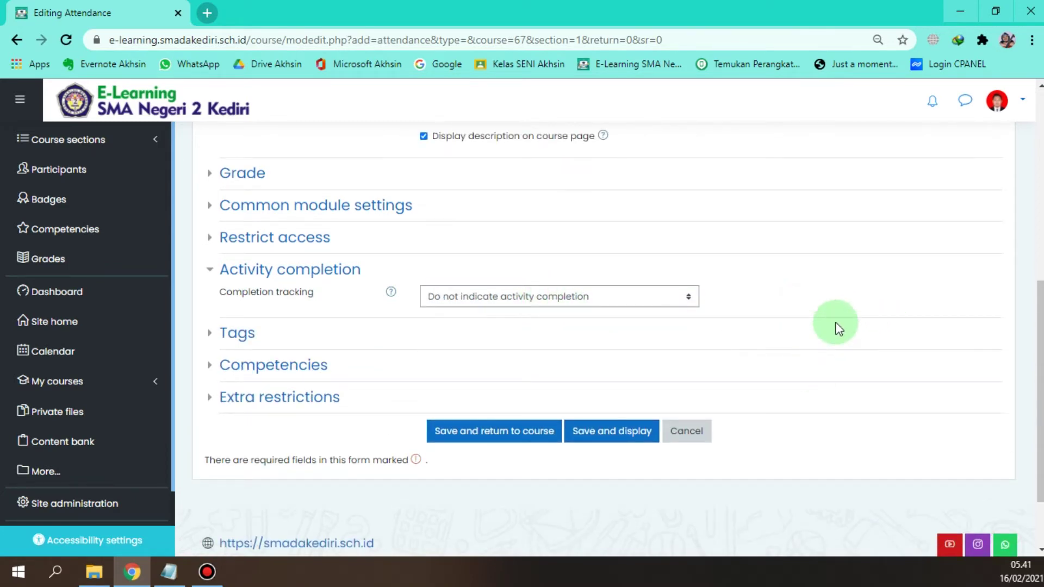
Step: Review the attendance activity's settings, save them and return to the course page
scroll(786, 351, "up", 4)
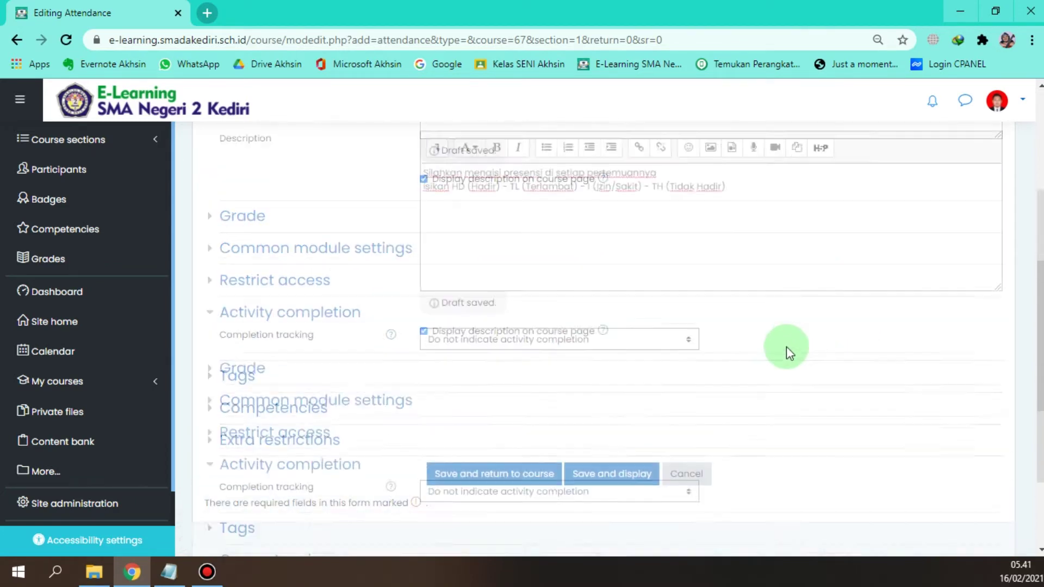
scroll(786, 354, "up", 4)
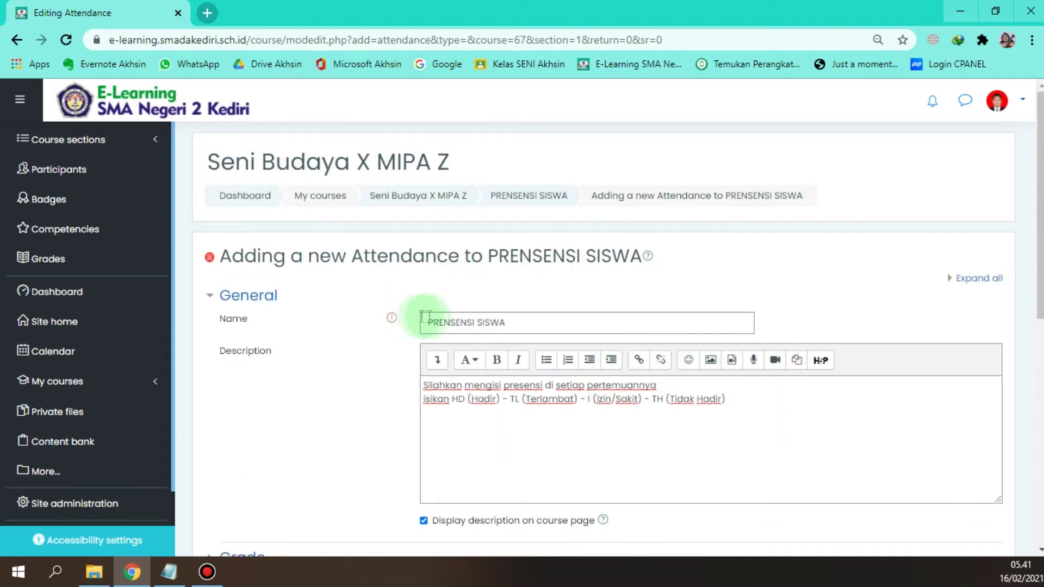
scroll(598, 396, "down", 9)
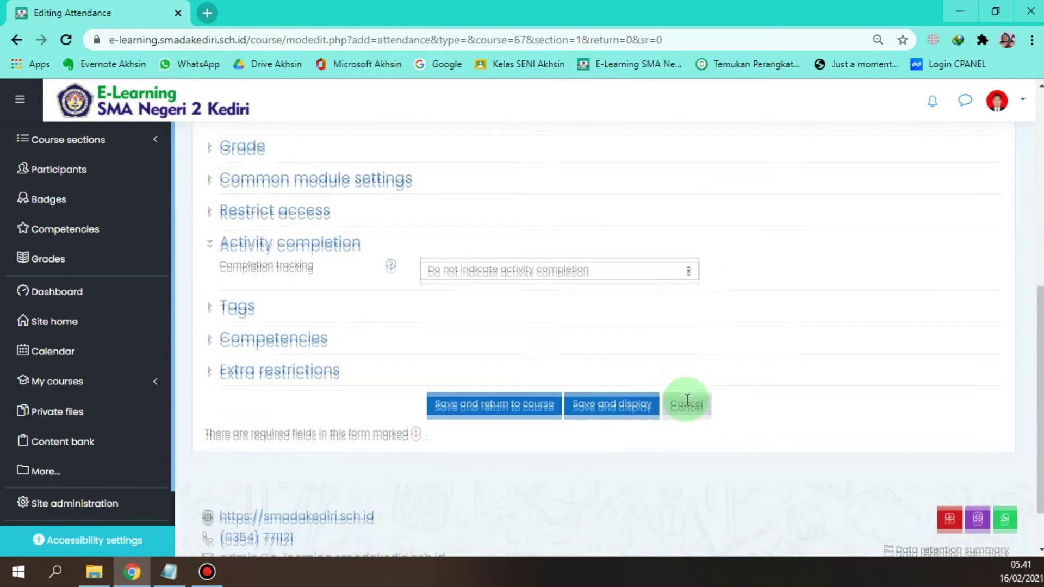
left_click(472, 348)
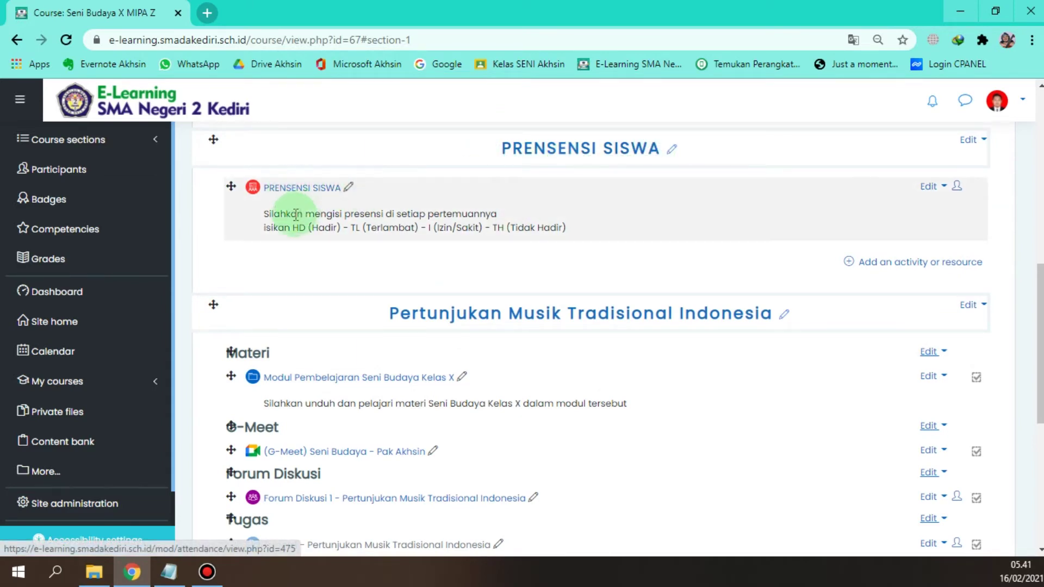
Step: Check the description shown under the PRENSENSI SISWA attendance activity and open that activity
left_click_drag(256, 217, 572, 227)
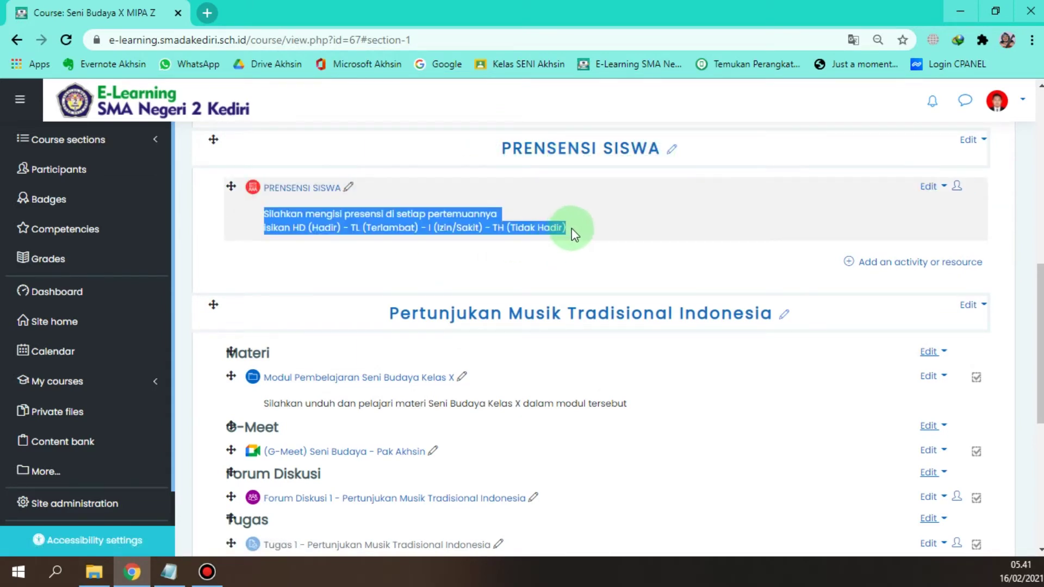
left_click(581, 228)
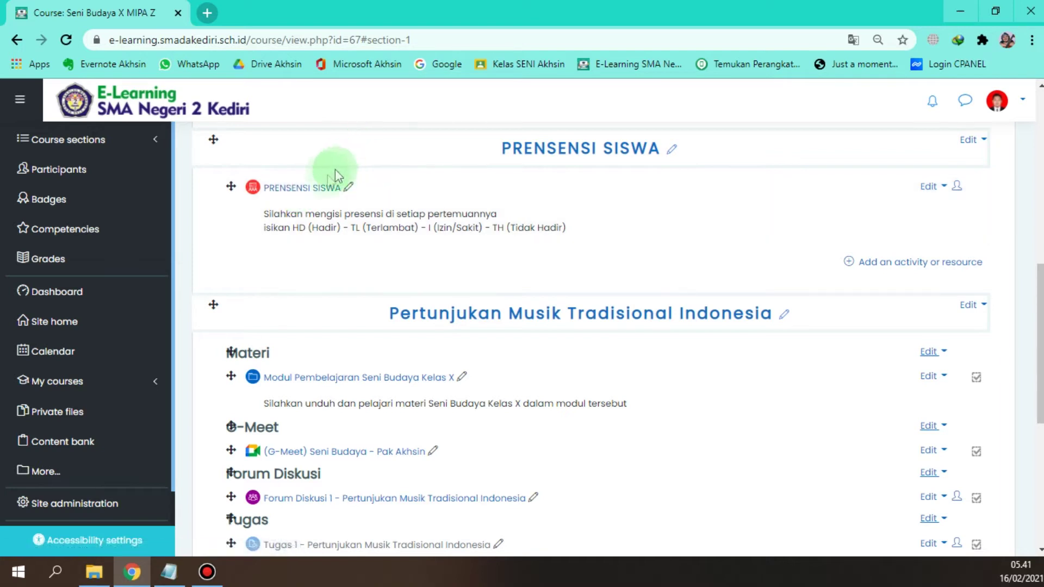
left_click(307, 190)
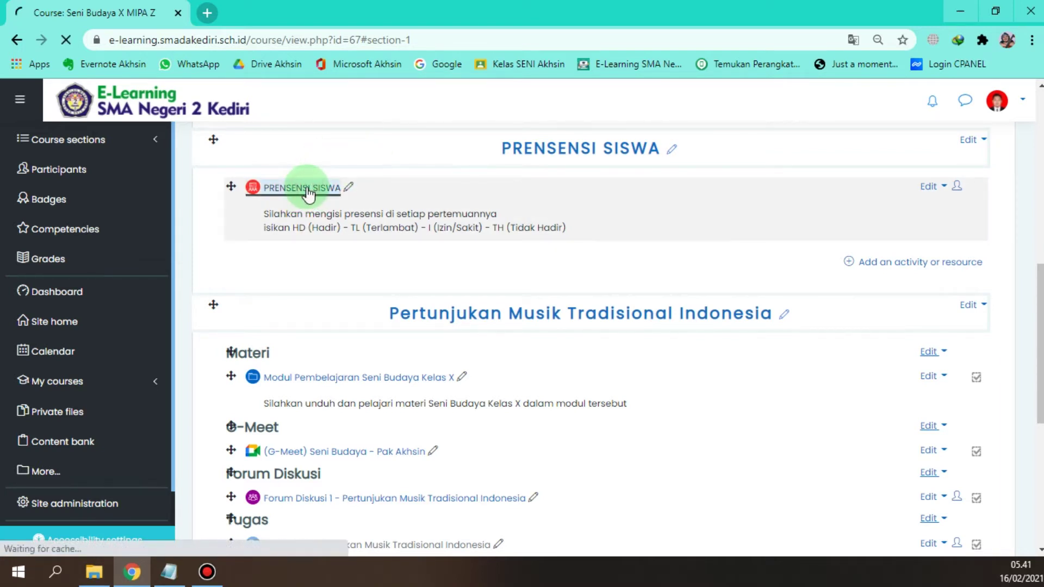
Step: Open the form for adding a session to the PRENSENSI SISWA attendance activity and look over its fields
scroll(624, 289, "down", 3)
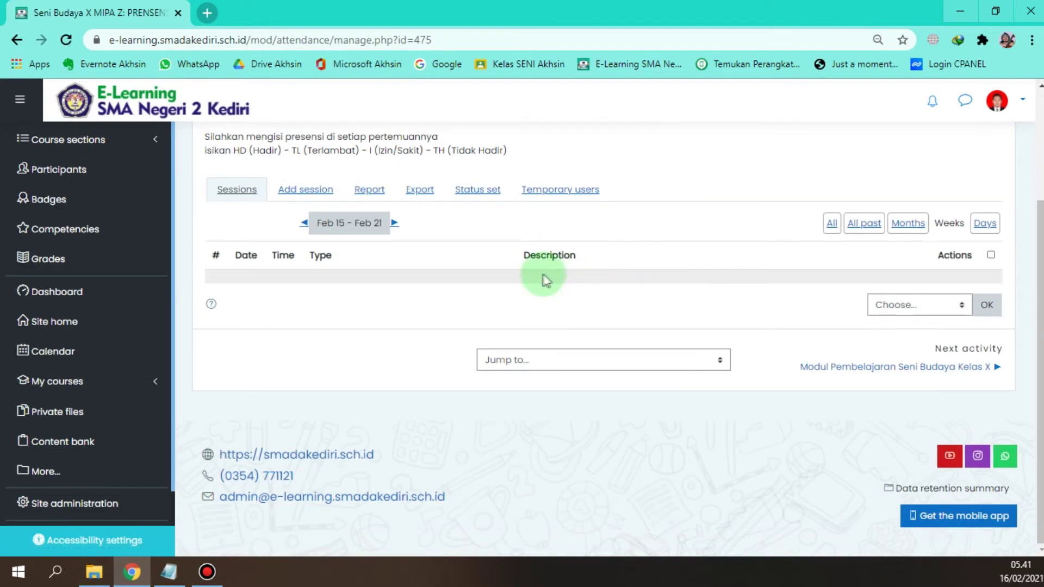
left_click(306, 190)
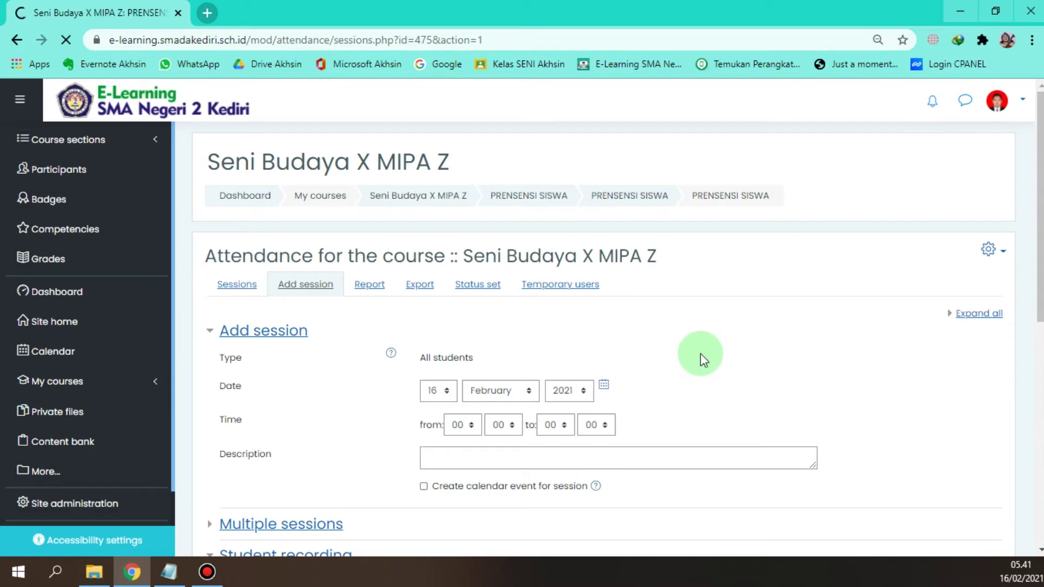
scroll(700, 353, "down", 4)
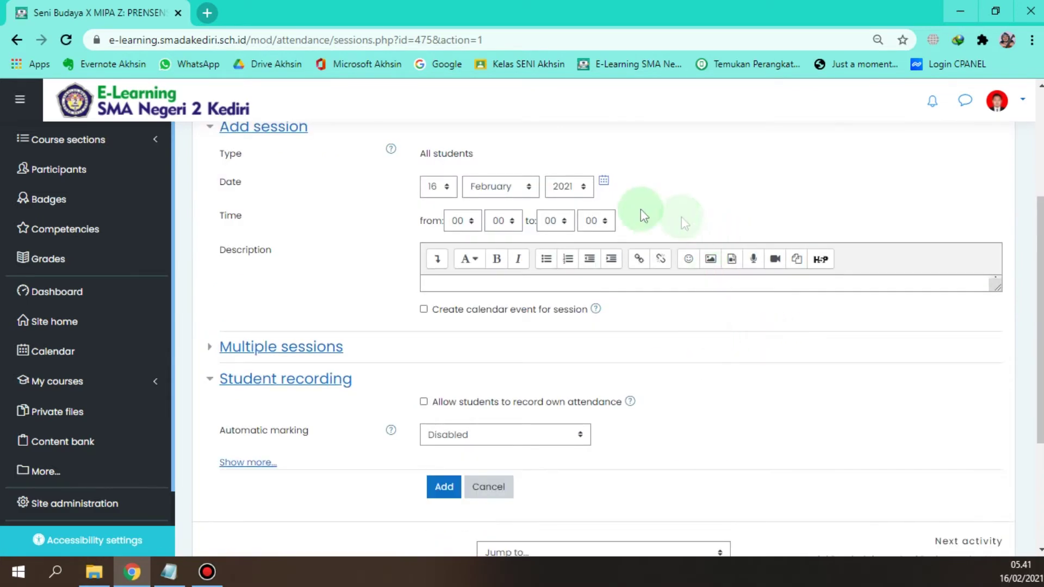
scroll(402, 234, "up", 4)
scroll(452, 250, "down", 3)
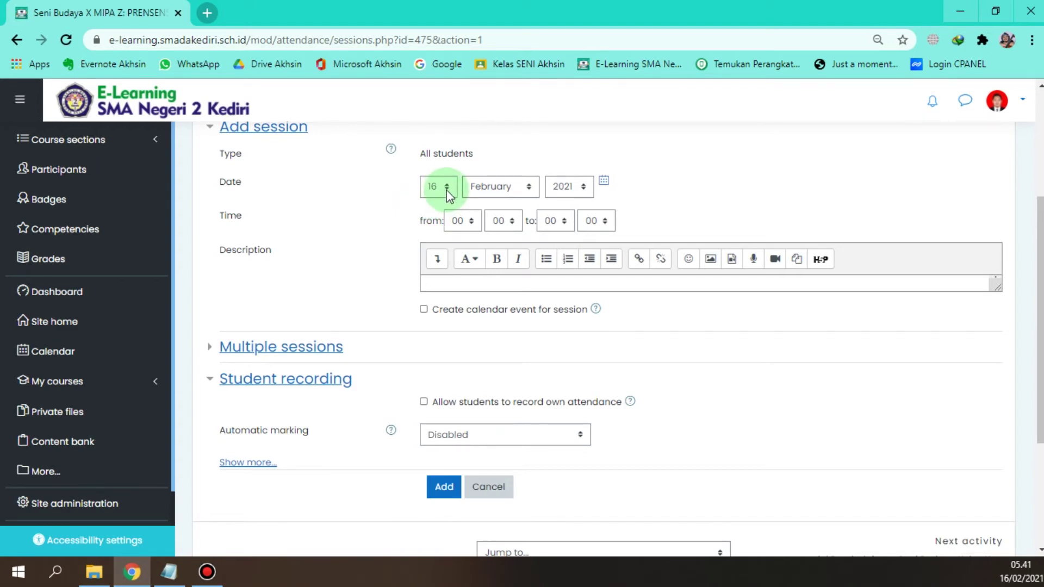
Step: Set the session time from 07:00 to 08:30
left_click(473, 221)
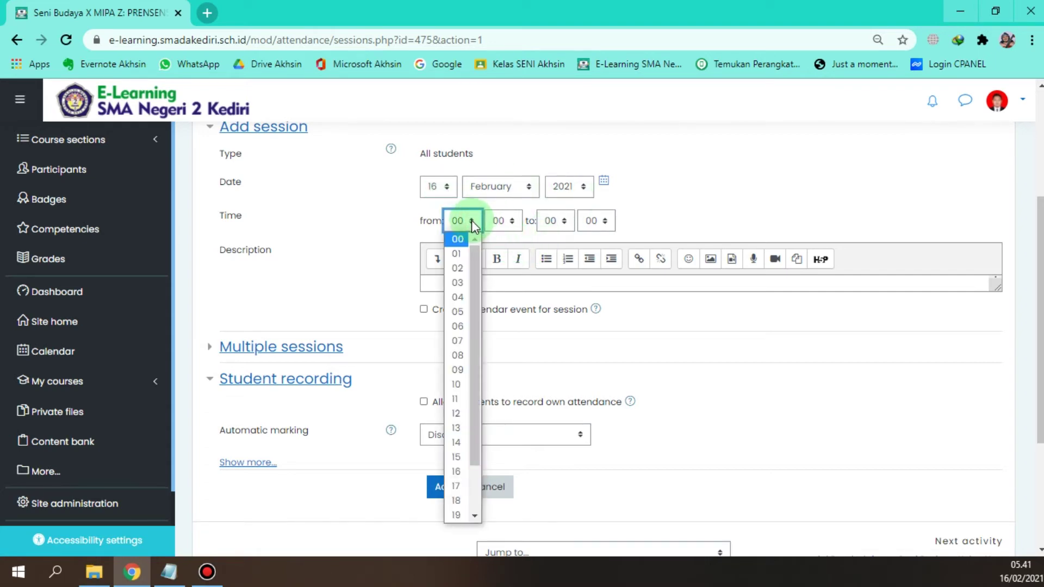
left_click(459, 341)
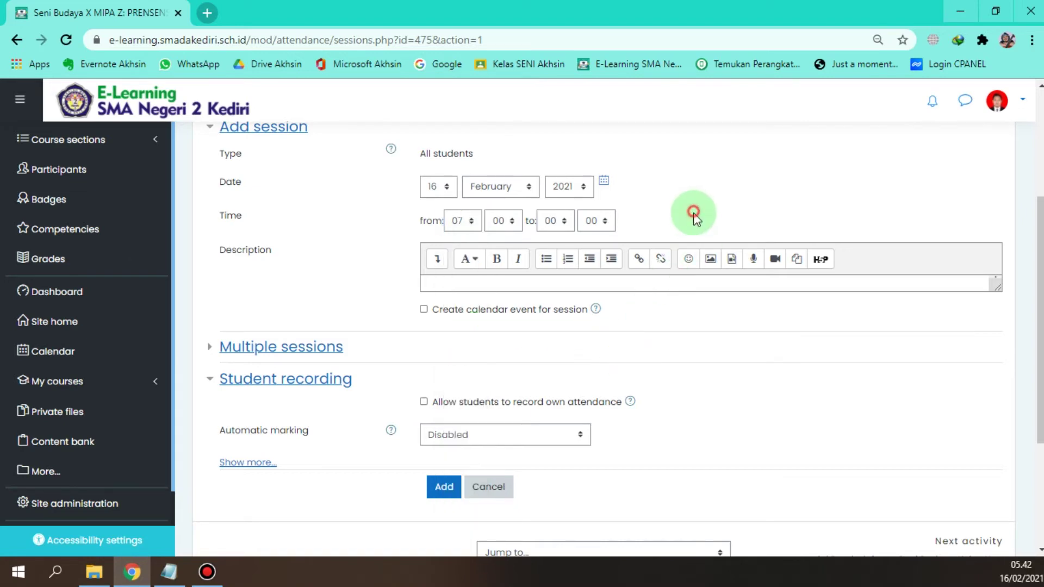
left_click(563, 223)
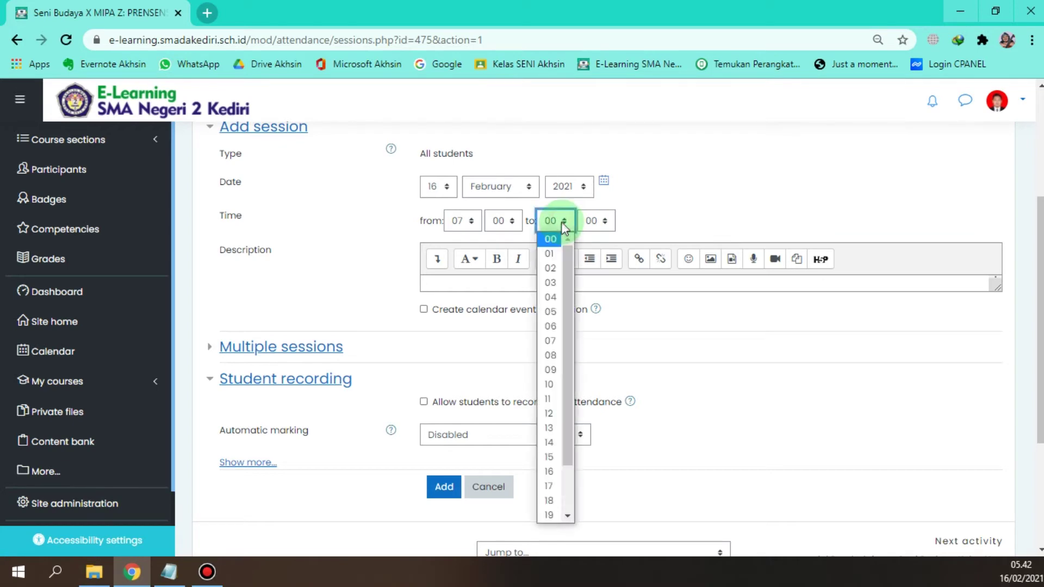
scroll(556, 466, "down", 2)
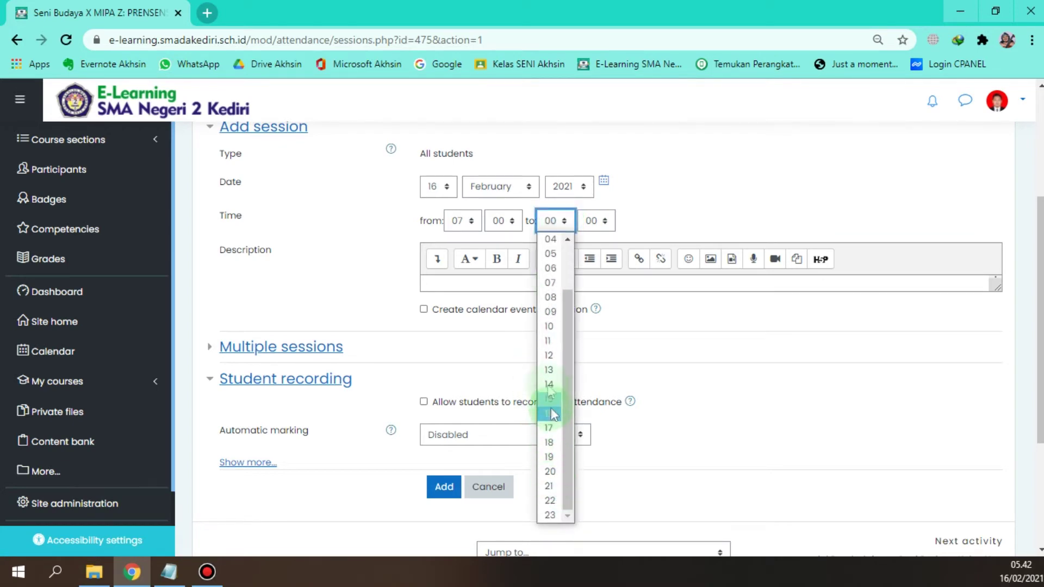
left_click(551, 297)
left_click(609, 226)
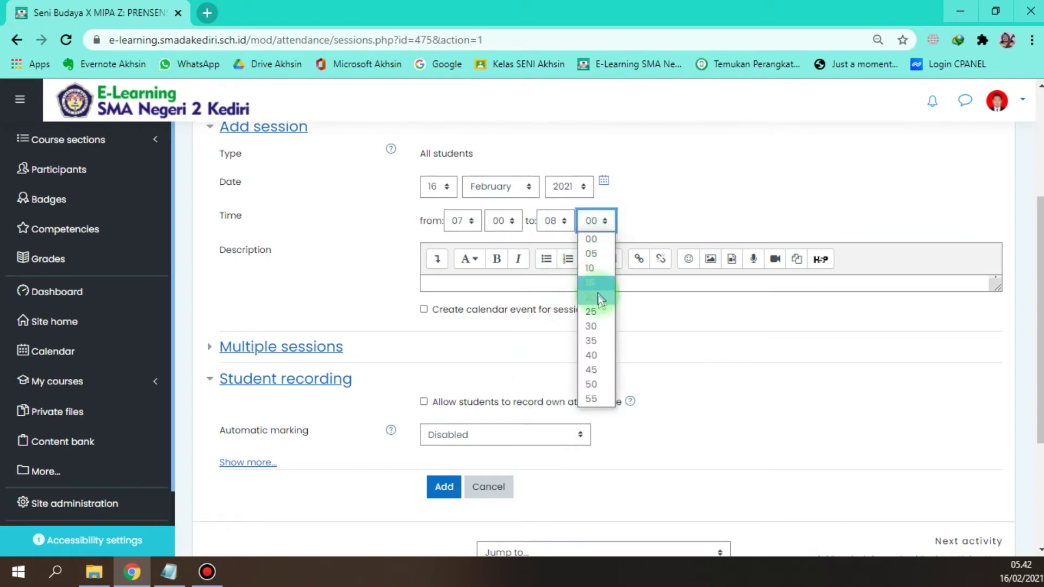
left_click(591, 326)
Step: Enter SENI BUDAYA followed by the teacher's name in parentheses as the session description
left_click(590, 281)
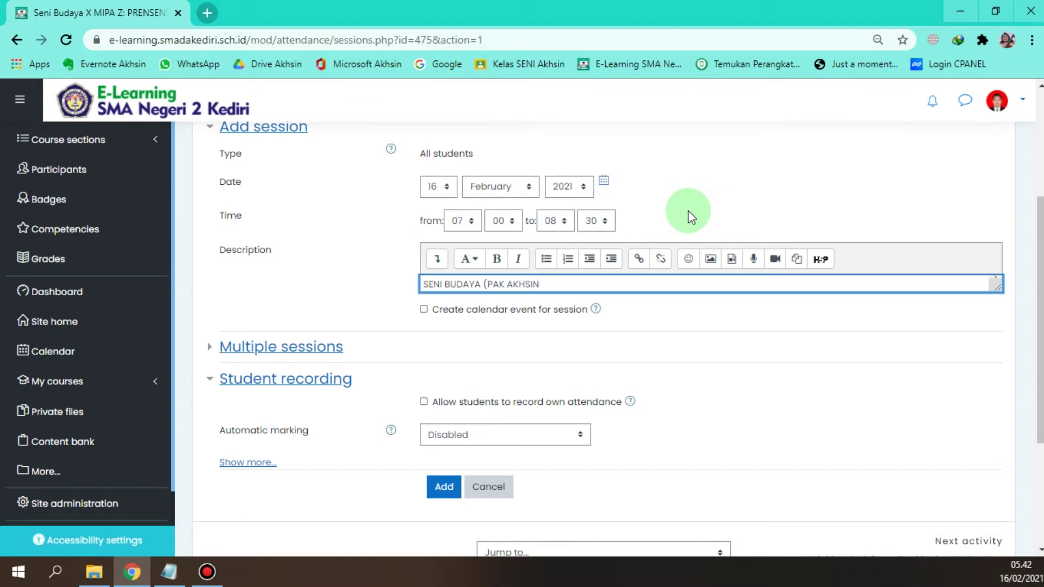
left_click(689, 348)
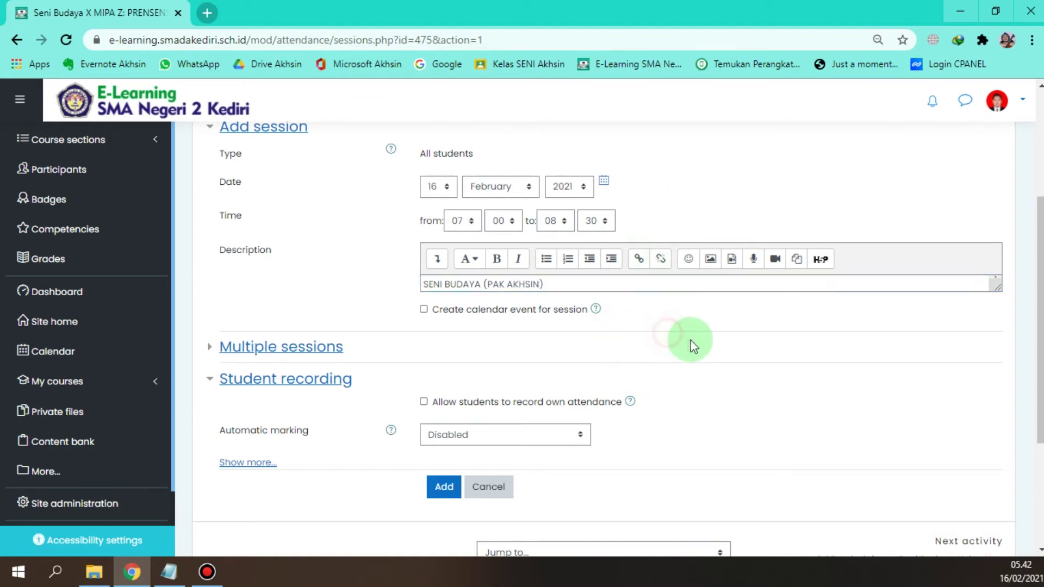
scroll(674, 351, "down", 3)
scroll(674, 351, "up", 3)
Step: Enable repeating the session and choose Tuesday as the repeat day, checking the weekday in the system calendar
left_click(250, 360)
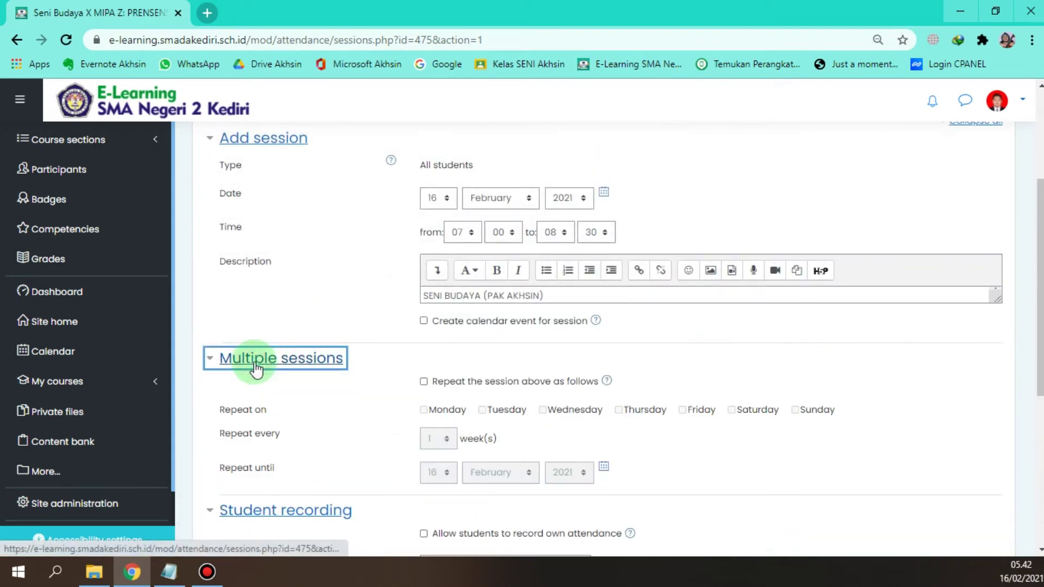
scroll(576, 348, "down", 4)
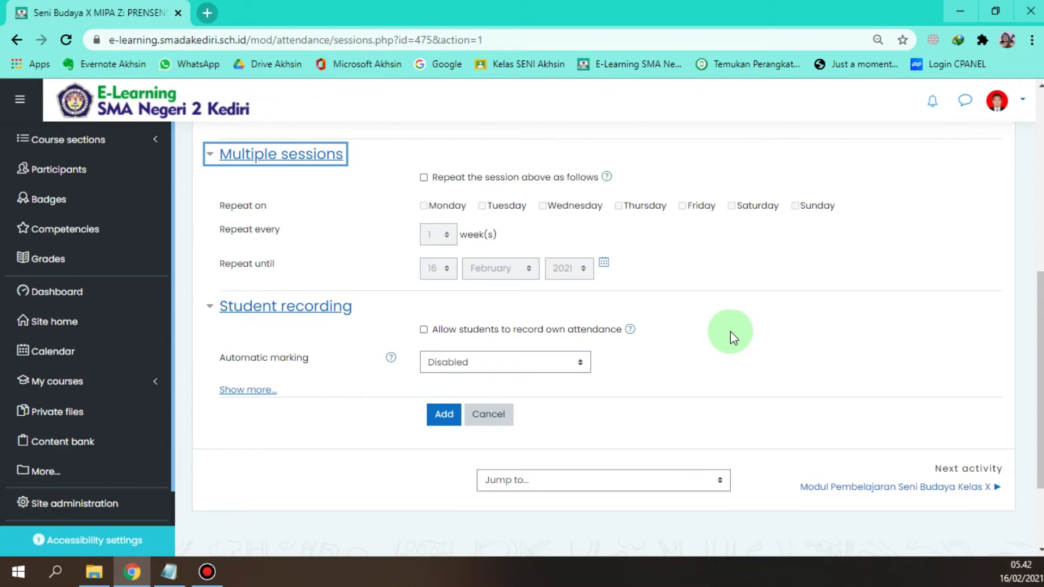
left_click(426, 178)
scroll(442, 217, "up", 1)
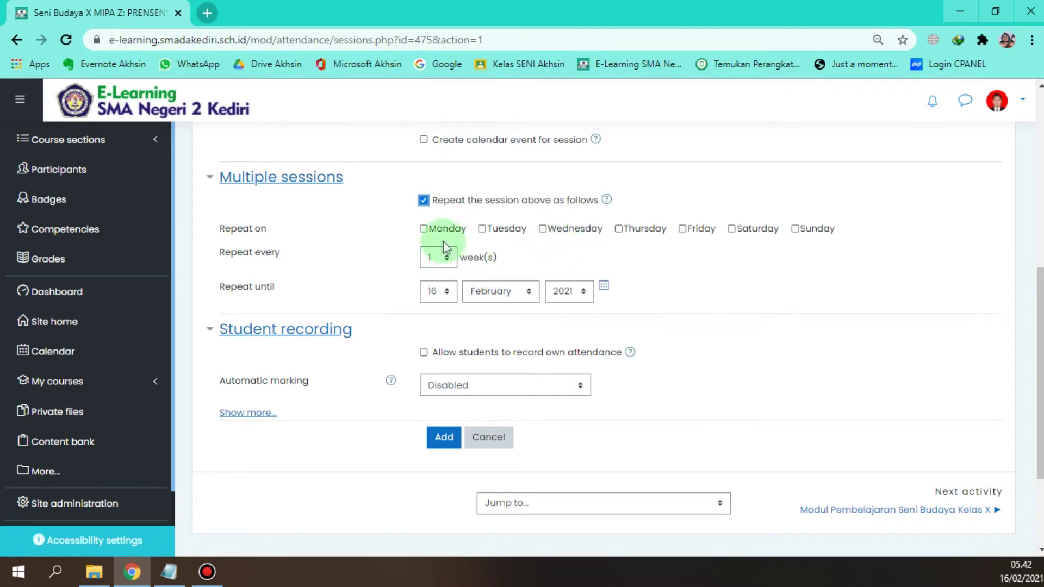
left_click(1039, 549)
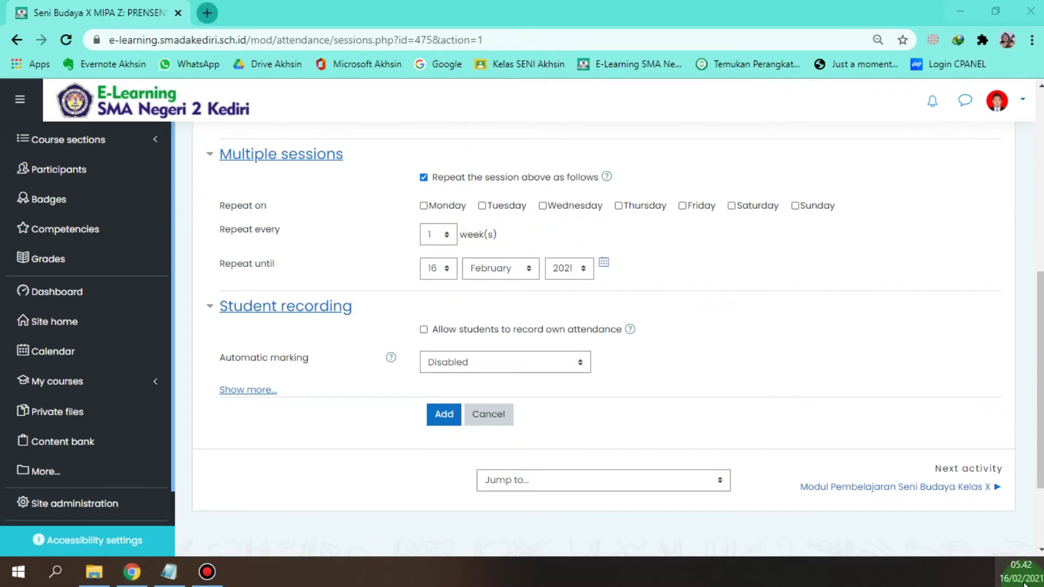
left_click(1021, 572)
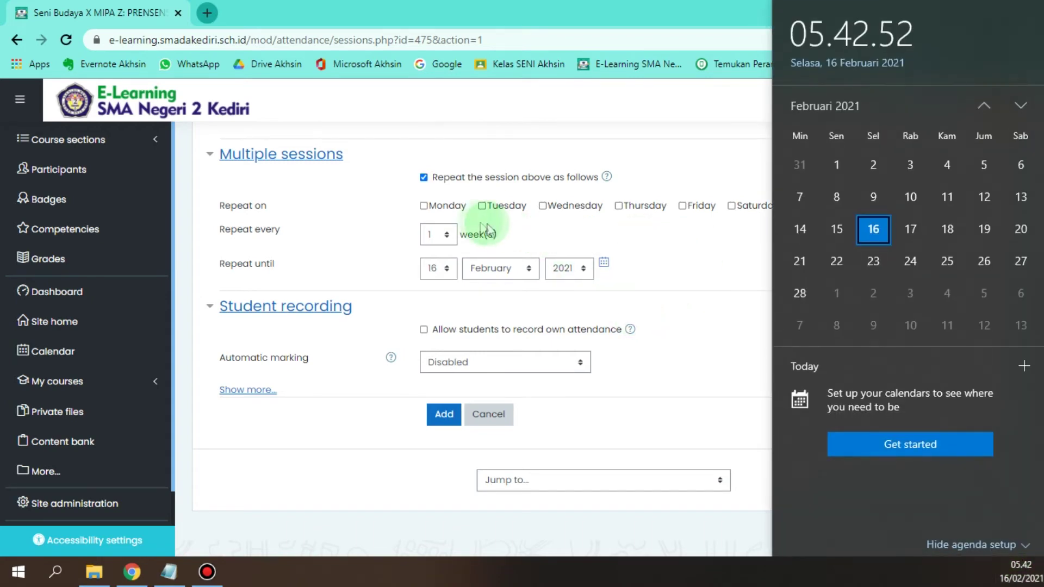
left_click(519, 220)
left_click(483, 206)
Step: Set the session to repeat every 2 weeks
left_click(439, 235)
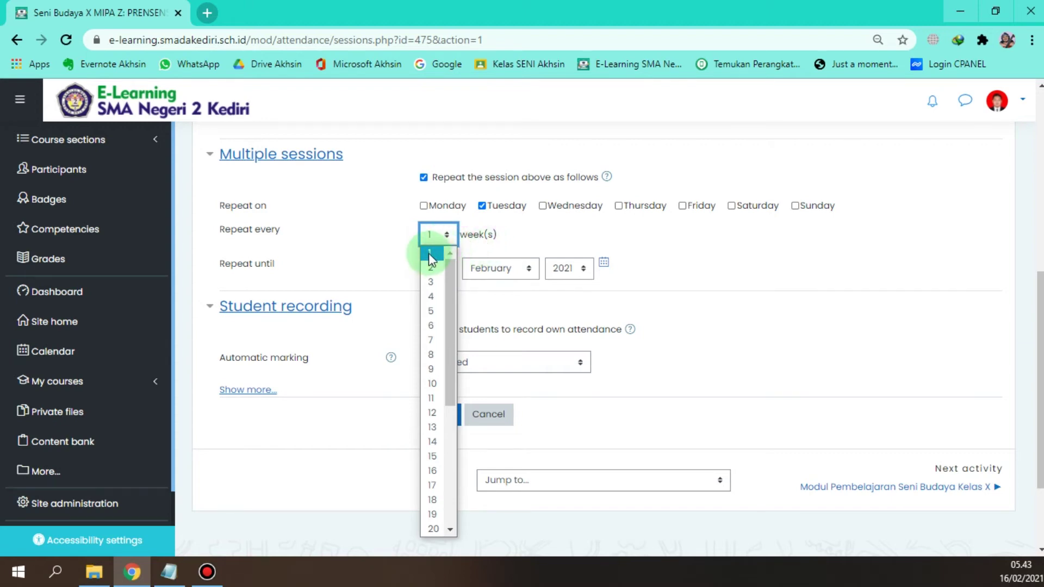
left_click(431, 256)
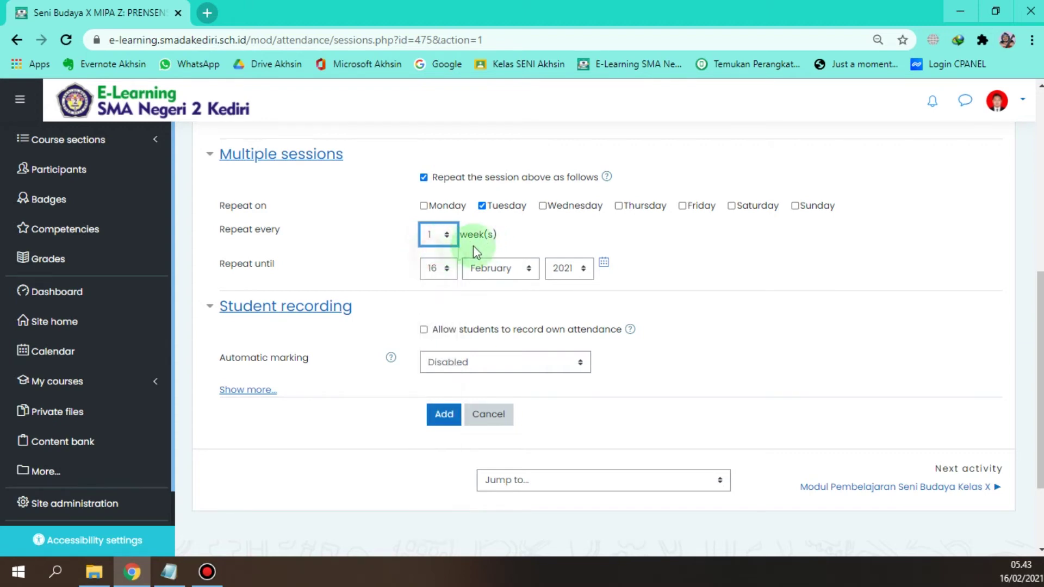
left_click(444, 234)
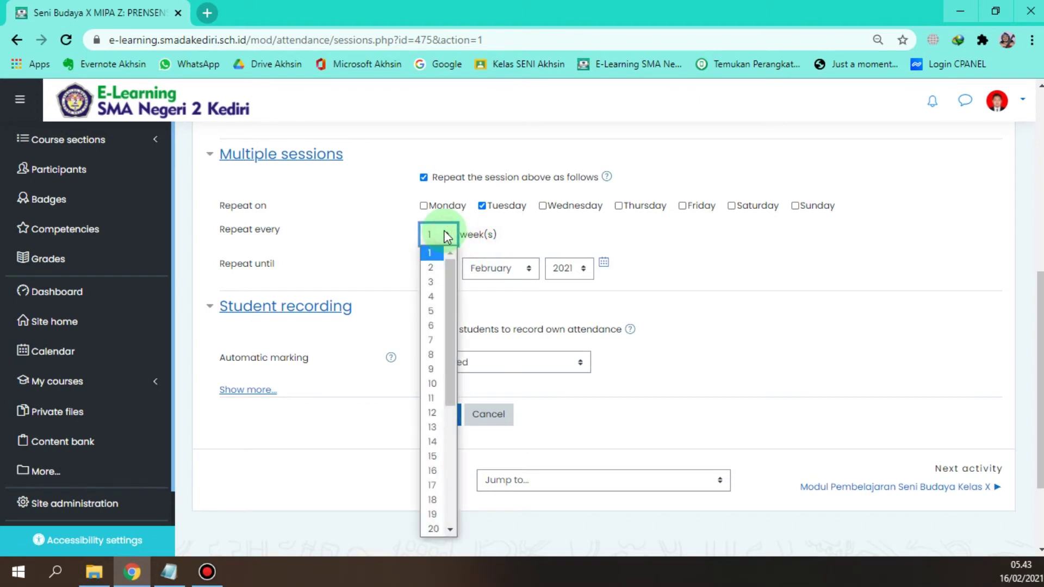
left_click(431, 266)
left_click(508, 248)
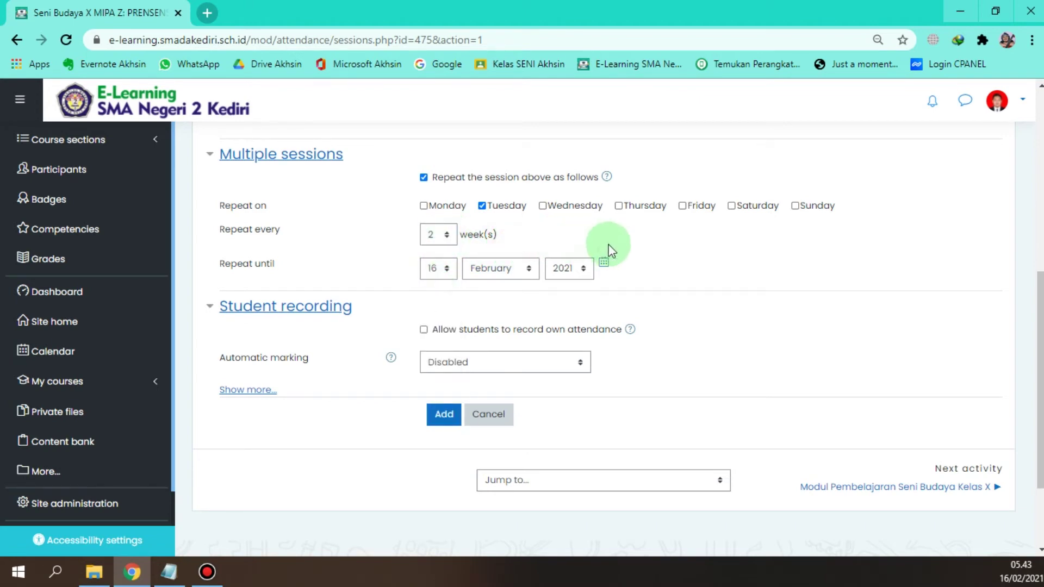
Step: Set the month of the session's repeat-until date to July
left_click(445, 267)
mouse_move(452, 310)
left_mouse_down()
mouse_move(453, 384)
mouse_move(444, 299)
left_mouse_up()
left_click(542, 238)
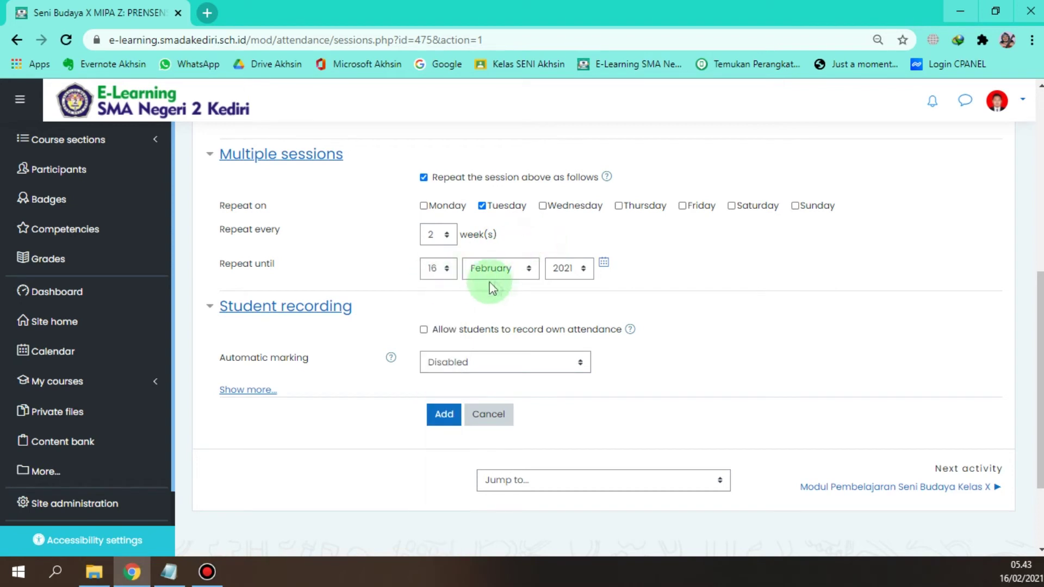
left_click(530, 268)
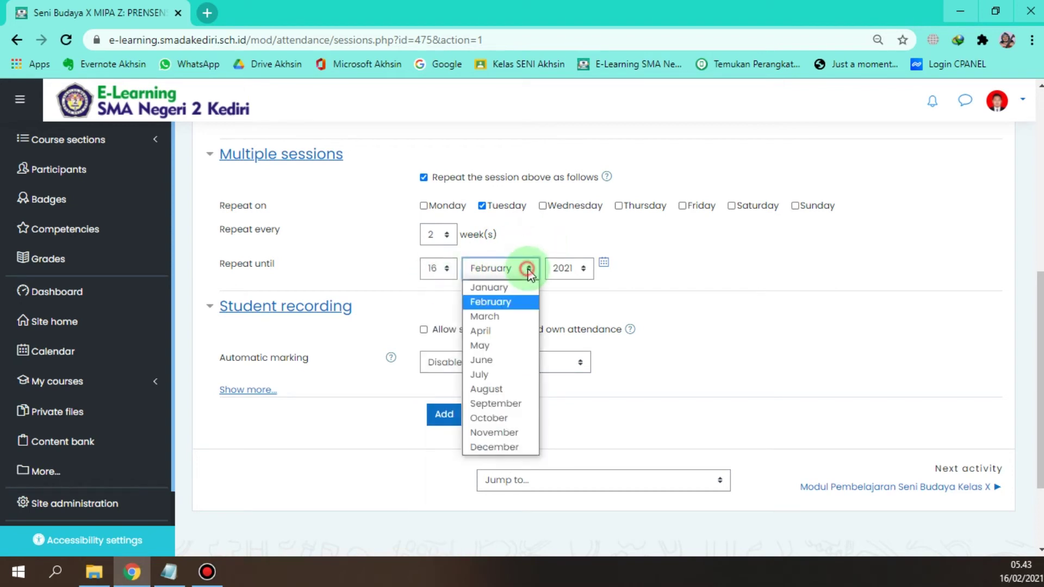
left_click(492, 376)
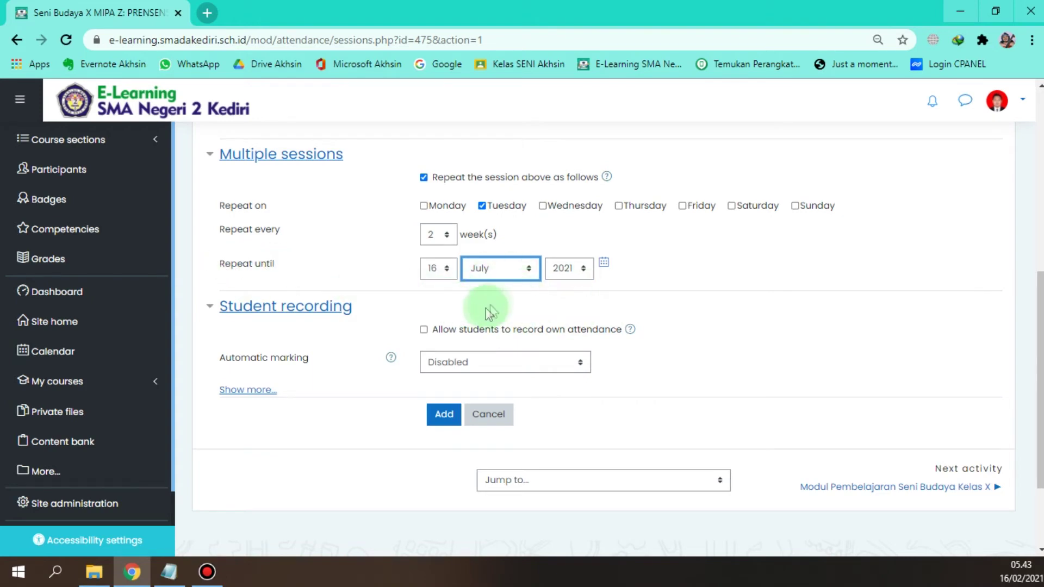
left_click(530, 268)
left_click(494, 374)
left_click(516, 268)
left_click(481, 374)
left_click(699, 309)
Step: Allow students to record their own attendance, leave the student password empty, and add the repeated sessions
scroll(717, 289, "down", 3)
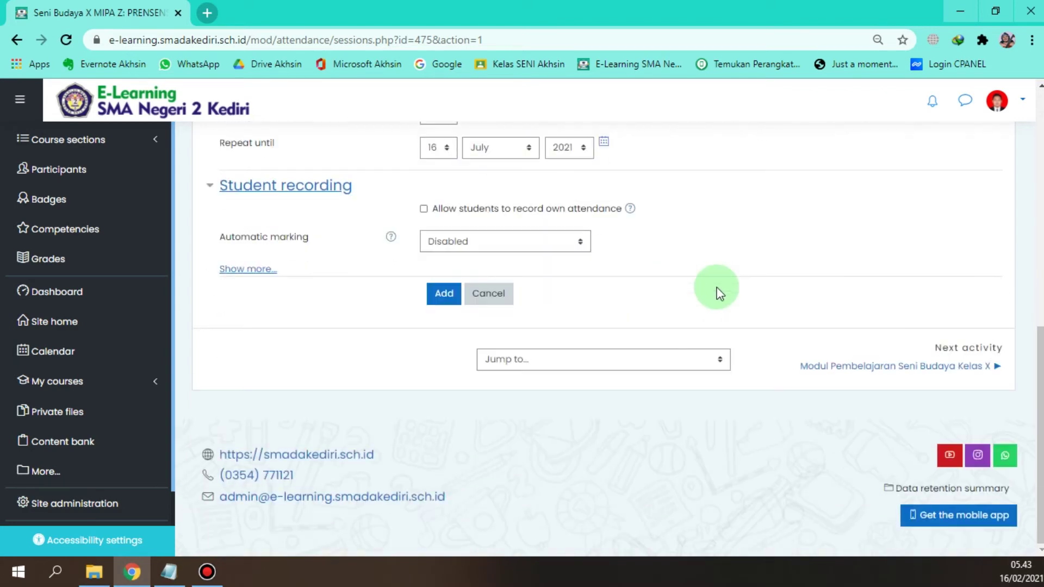
scroll(715, 224, "up", 4)
scroll(709, 345, "down", 4)
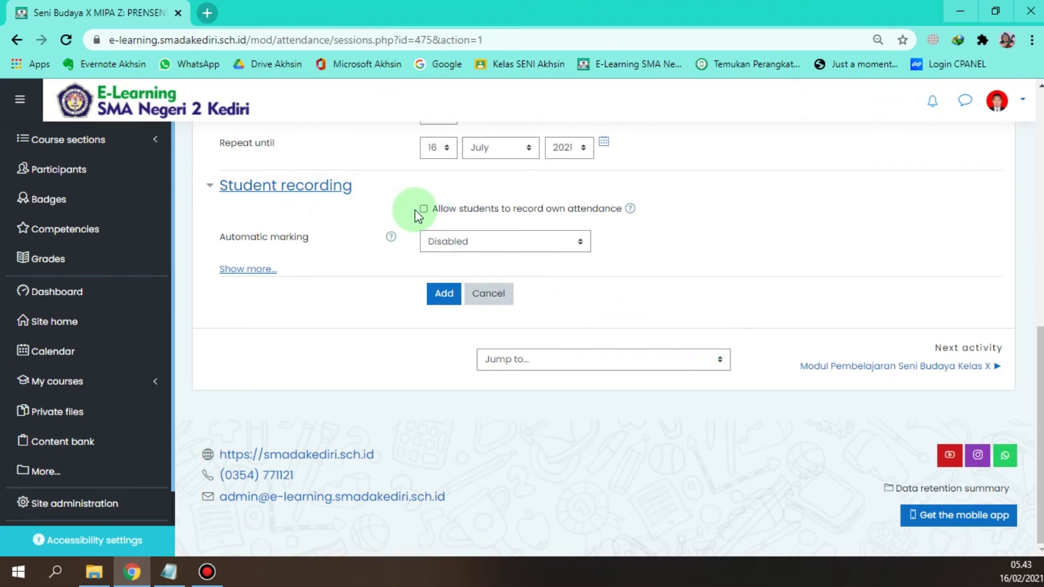
left_click(424, 209)
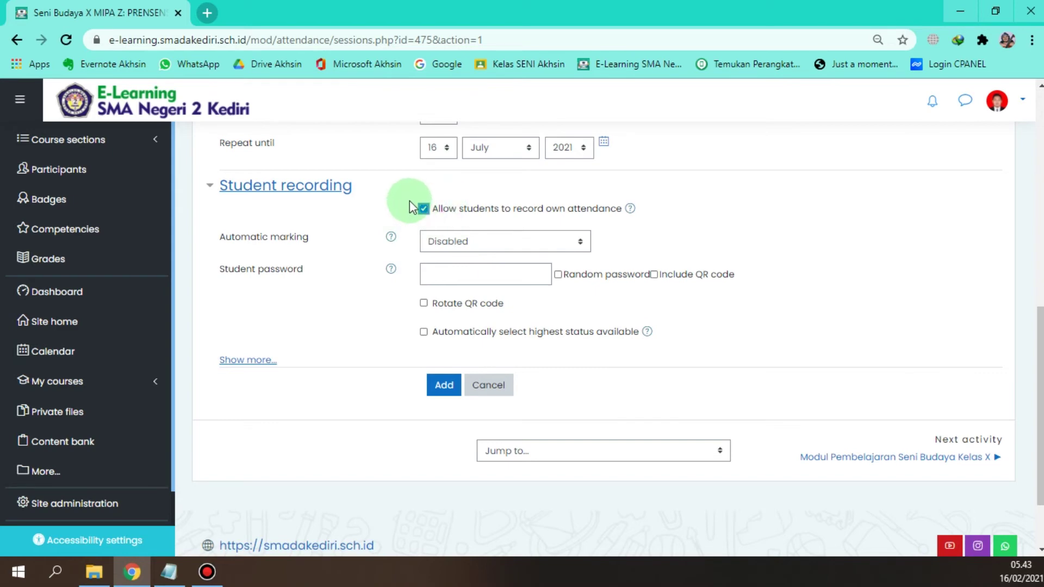
left_click(454, 276)
left_click(564, 309)
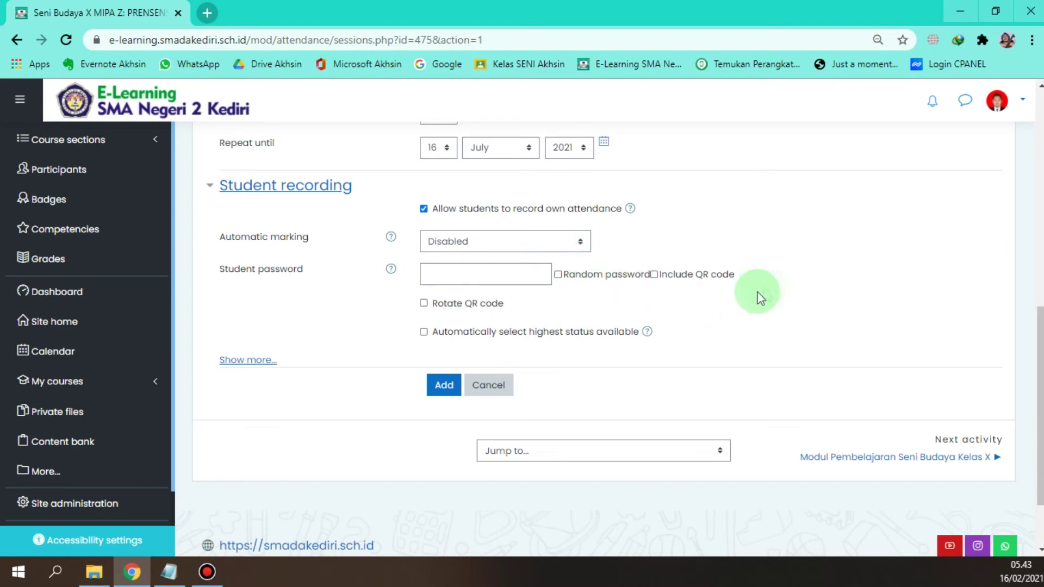
scroll(781, 288, "down", 2)
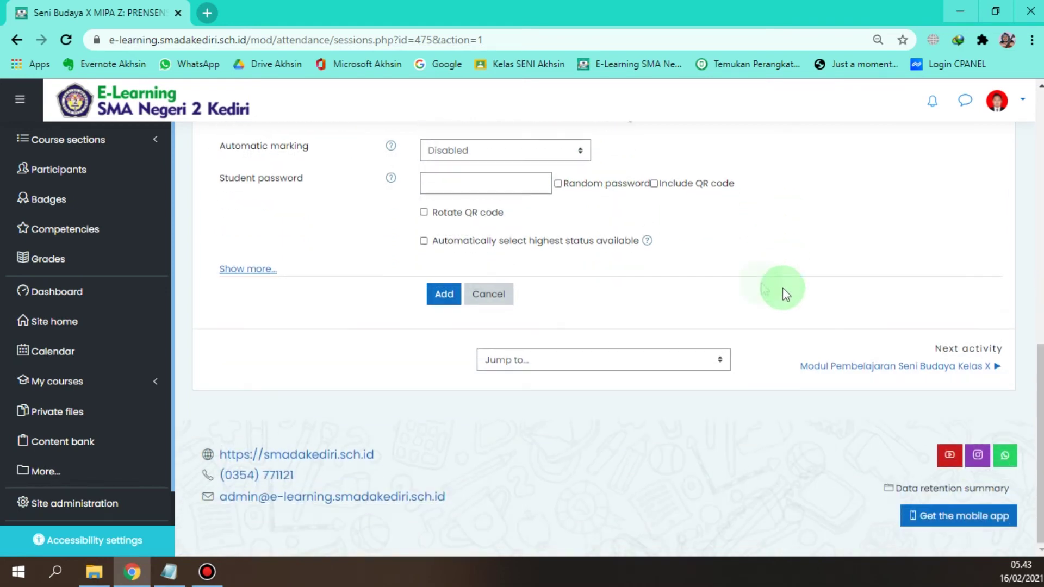
left_click(439, 298)
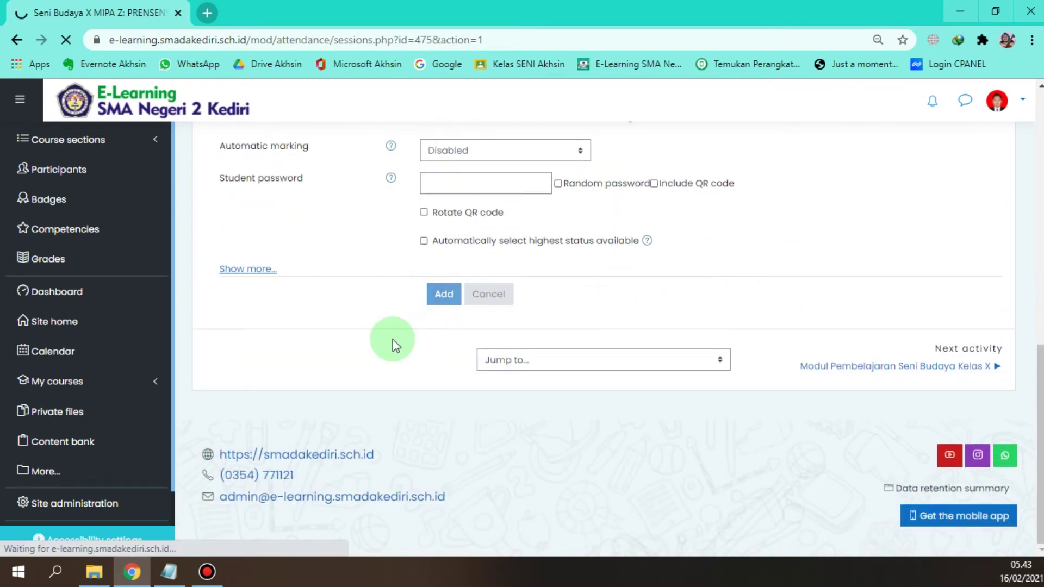
Step: Review the generated session list, and view it filtered by all past, months, weeks and days
scroll(544, 353, "down", 4)
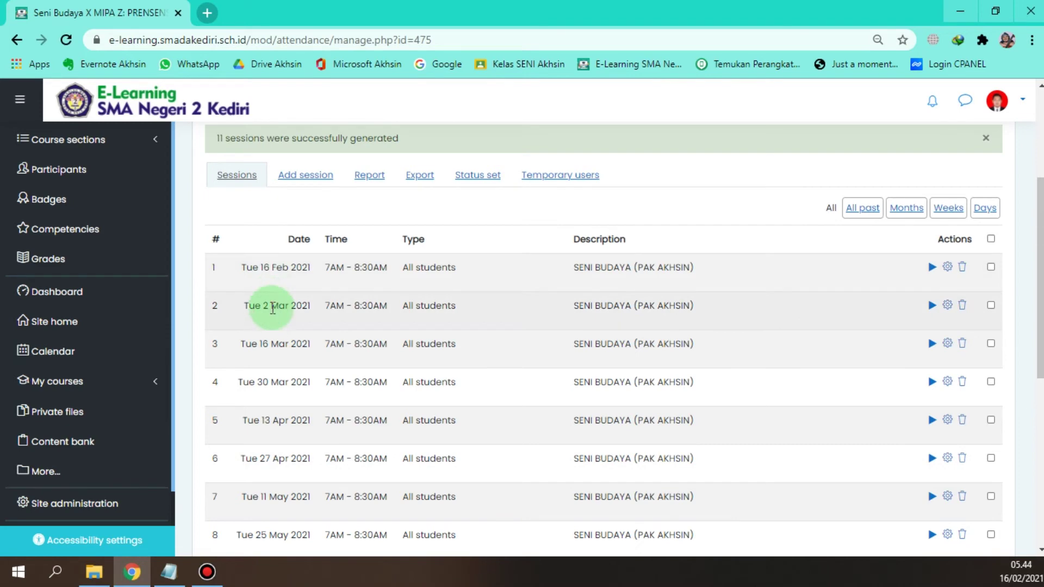
scroll(326, 376, "down", 10)
scroll(507, 379, "up", 10)
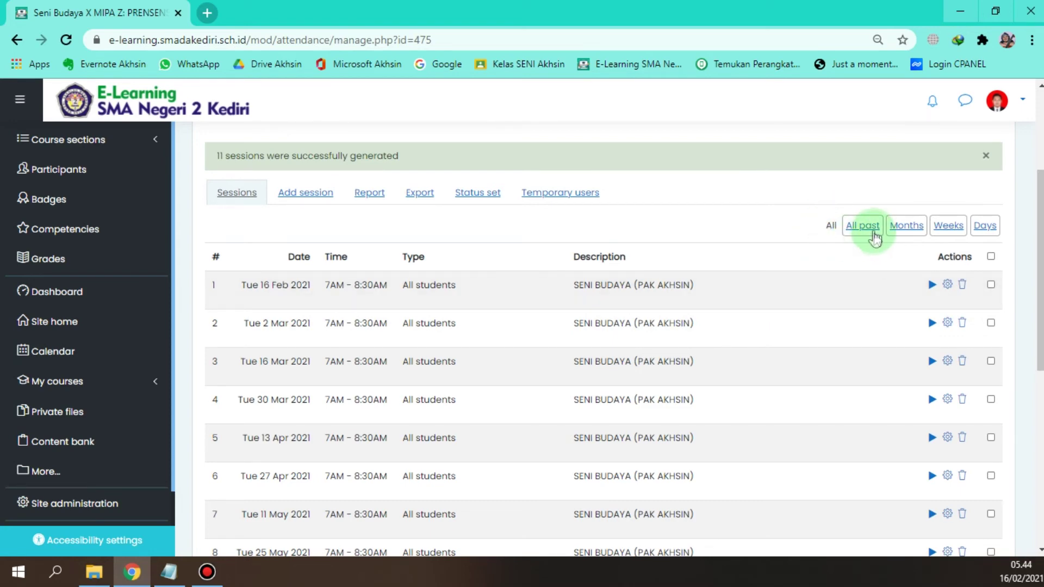
left_click(867, 227)
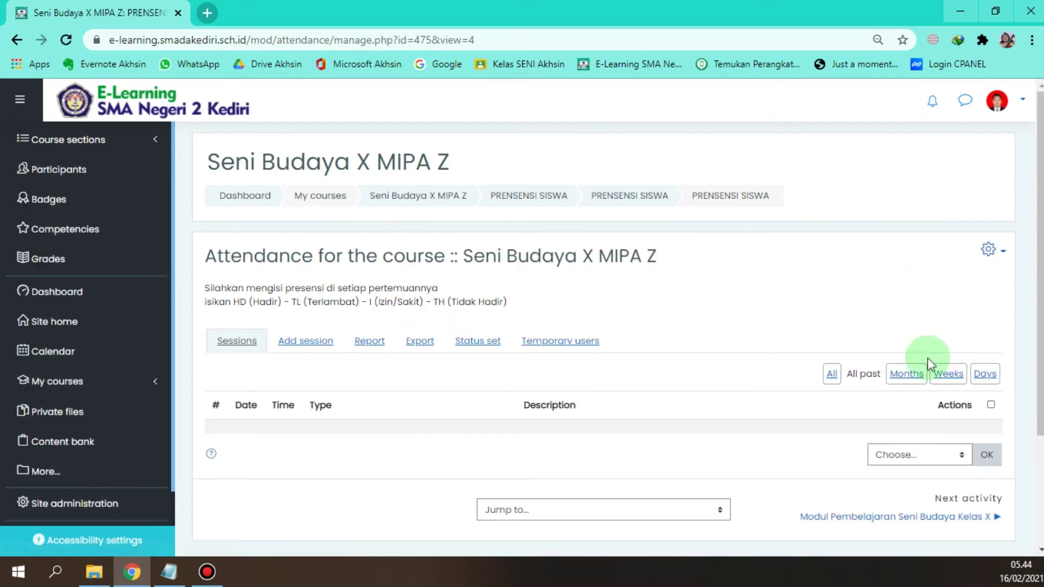
left_click(907, 376)
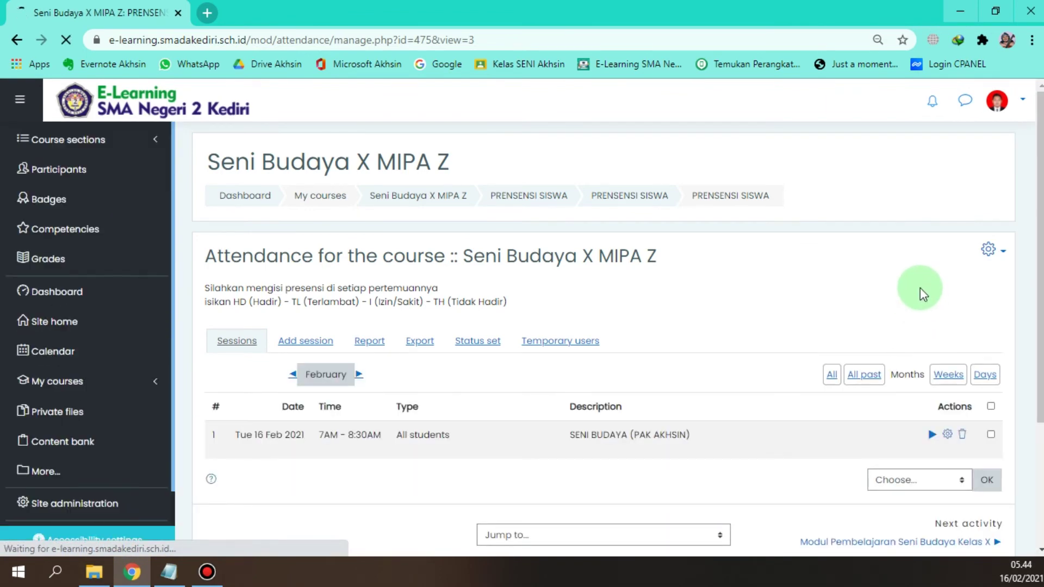
left_click(948, 374)
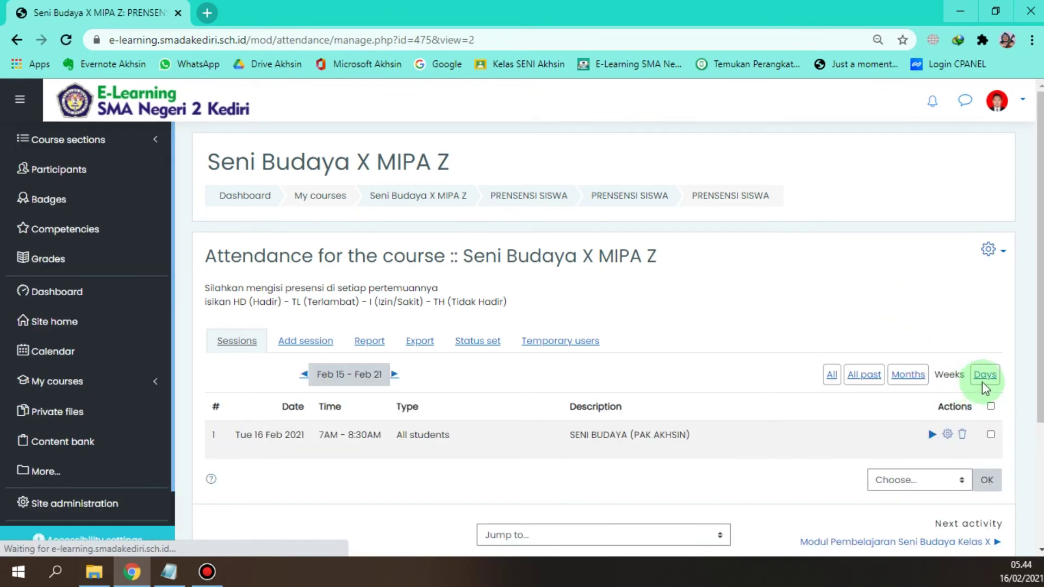
left_click(985, 375)
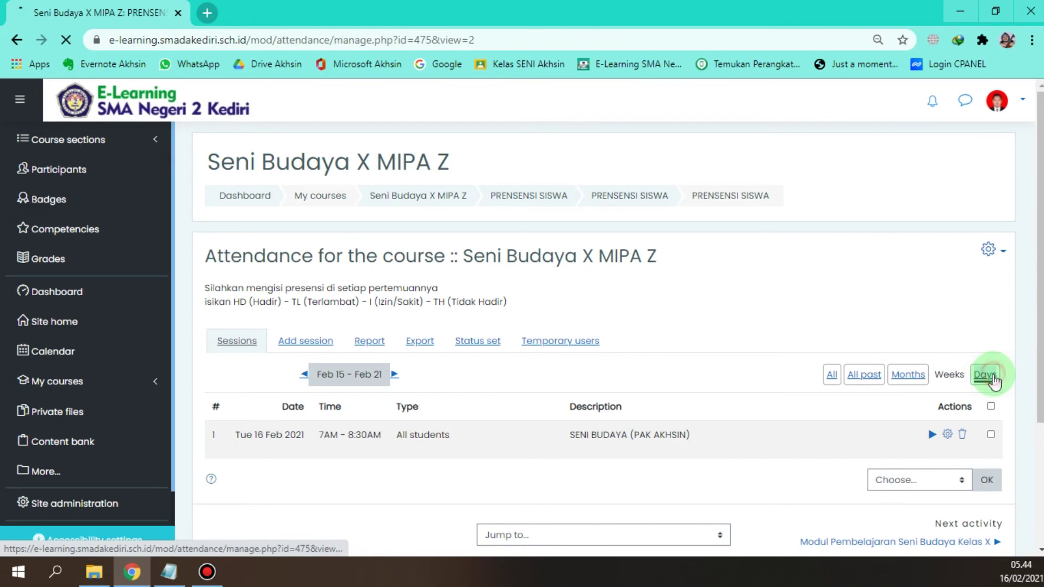
Step: Check the scheduled time of the SENI BUDAYA session in the day view of the attendance session list
scroll(361, 307, "down", 3)
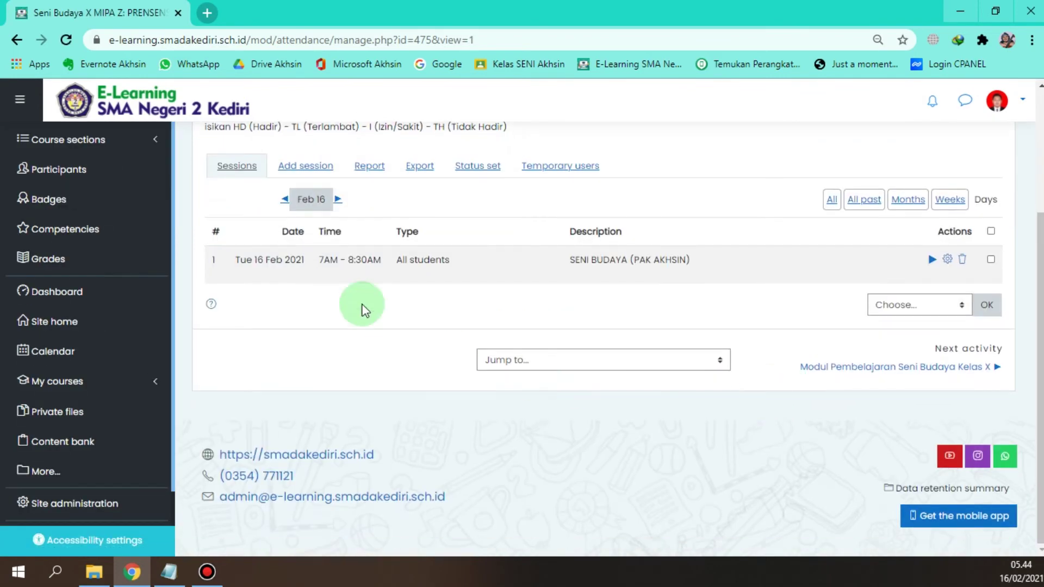
left_click_drag(318, 260, 375, 274)
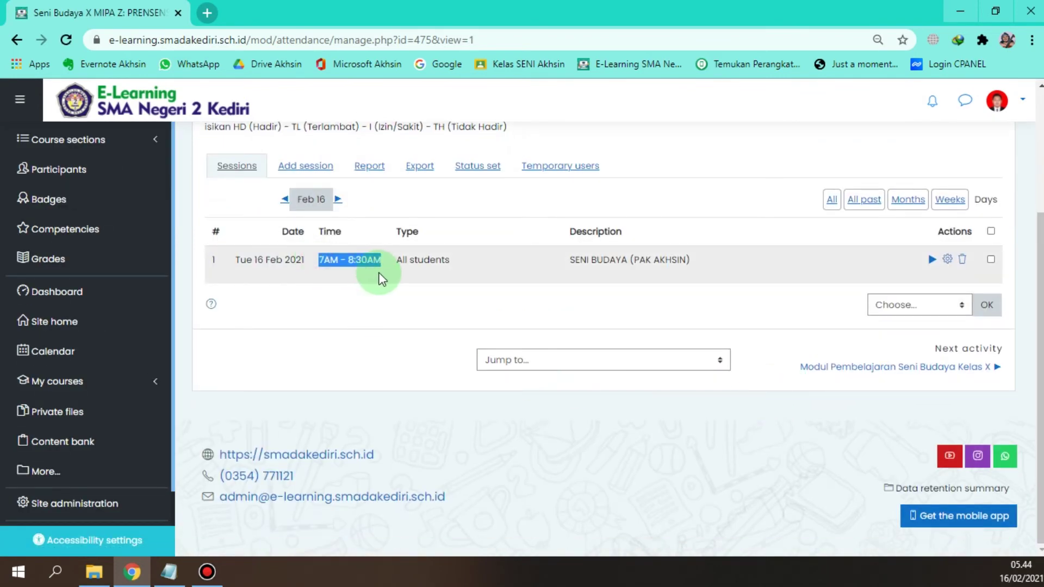
left_click(380, 274)
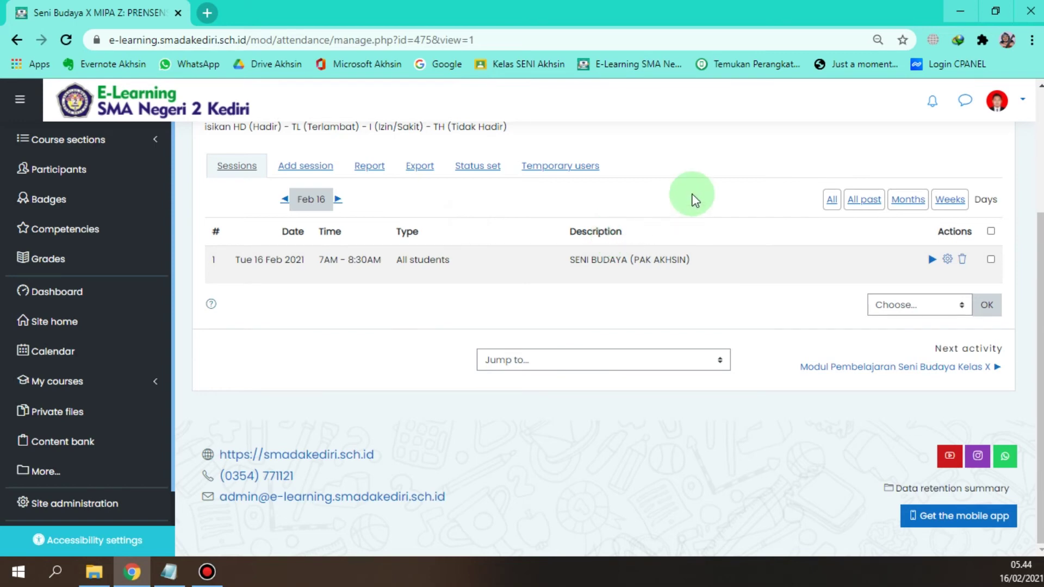
Step: View the attendance report with its status columns and summary, and open the attendance export page
left_click(369, 173)
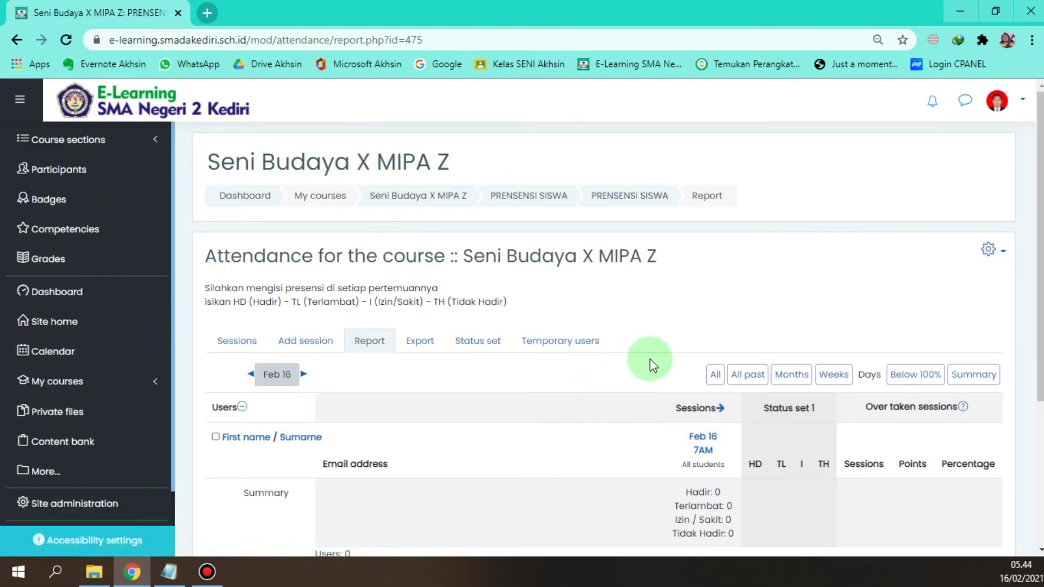
scroll(653, 366, "down", 3)
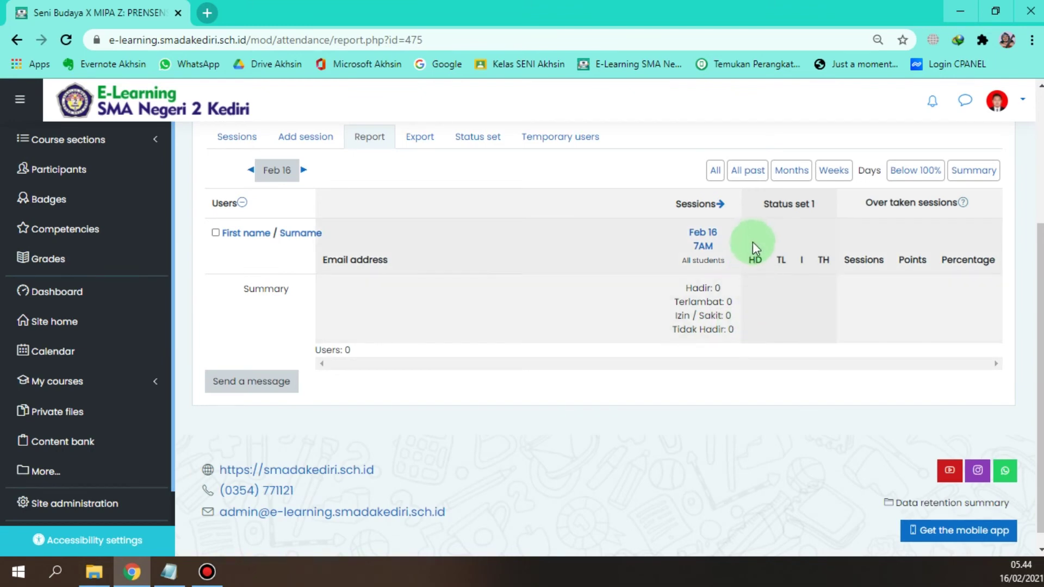
scroll(627, 212, "up", 3)
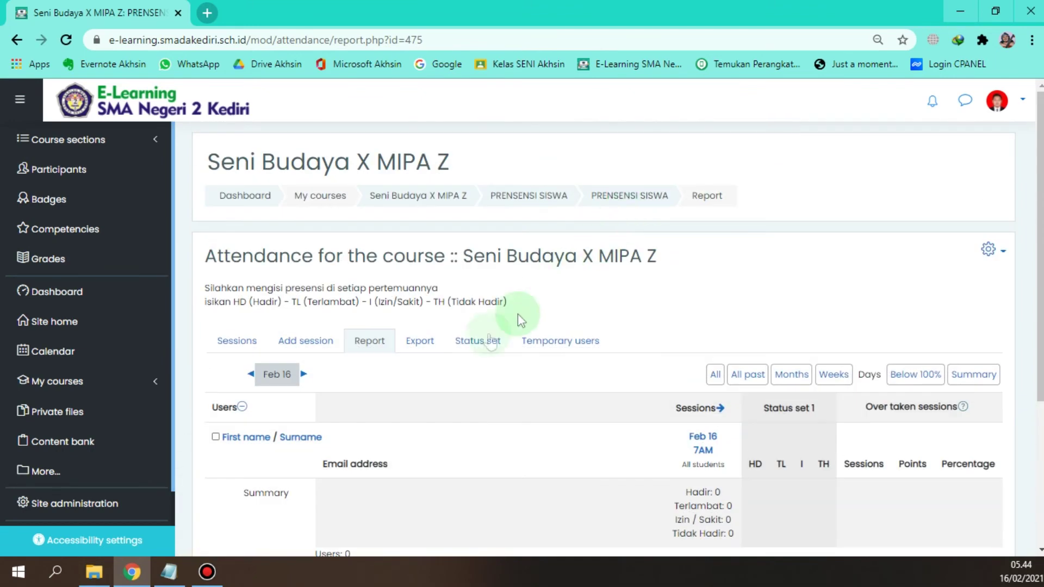
left_click(409, 343)
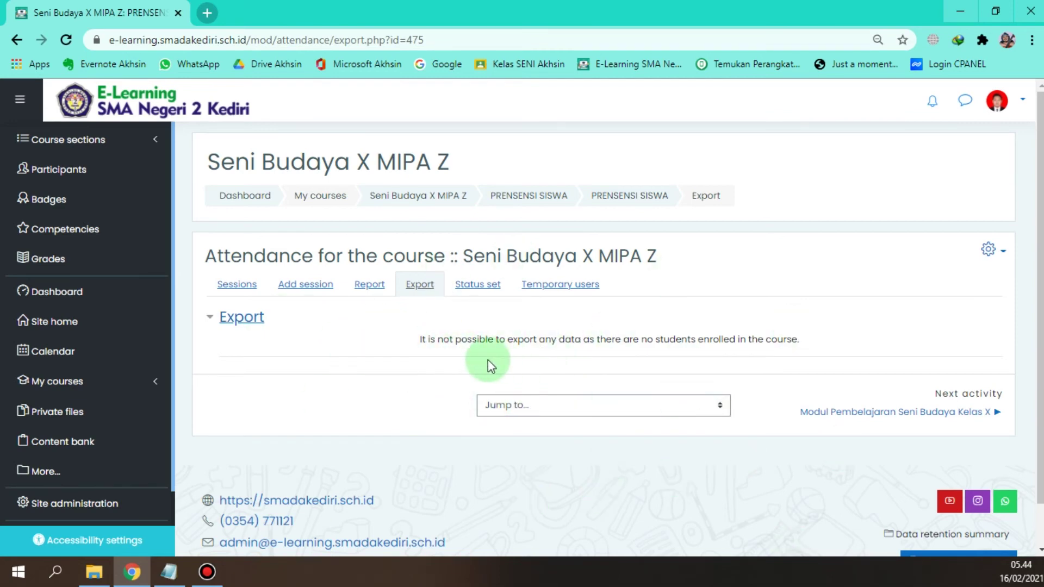
Step: Open the attendance status set and review the acronyms and descriptions of its statuses
left_click(479, 285)
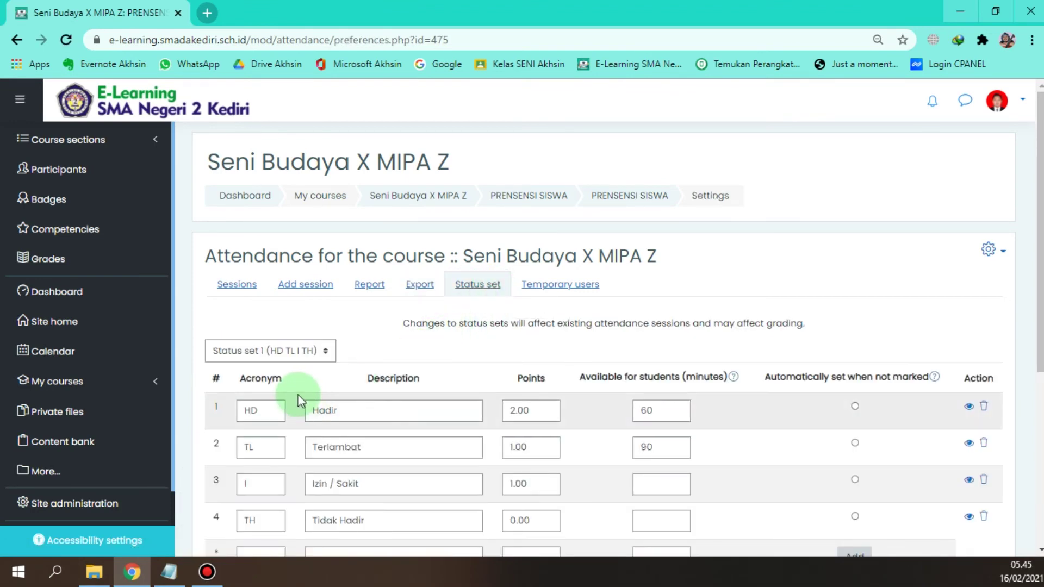
scroll(298, 394, "down", 4)
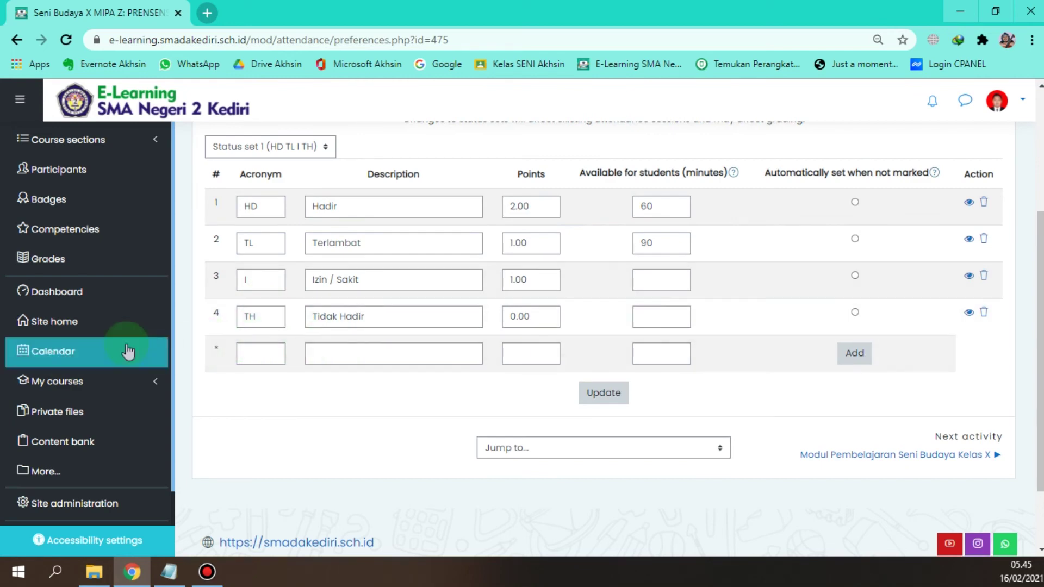
left_click_drag(344, 206, 296, 206)
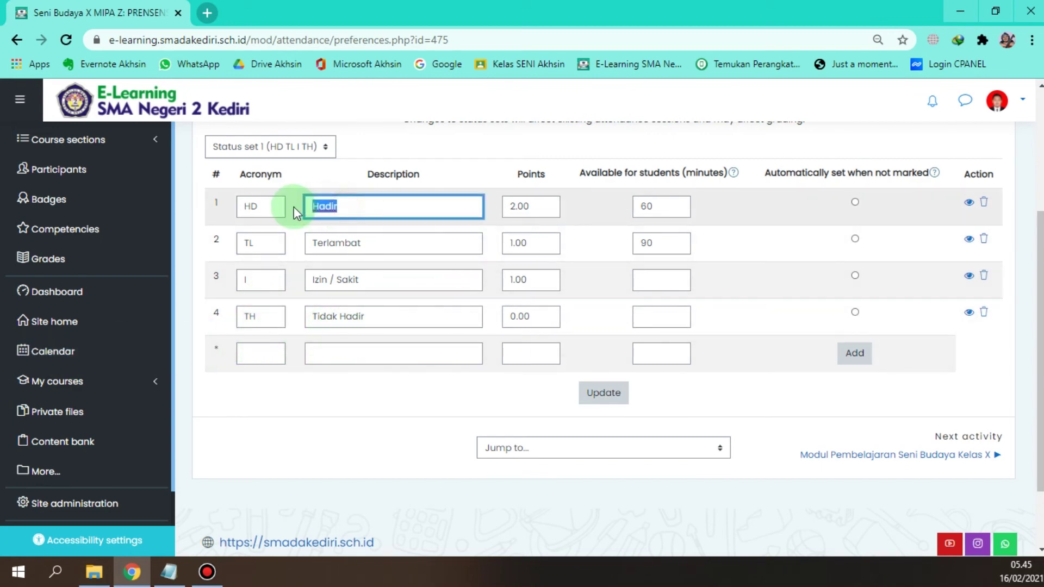
left_click(404, 238)
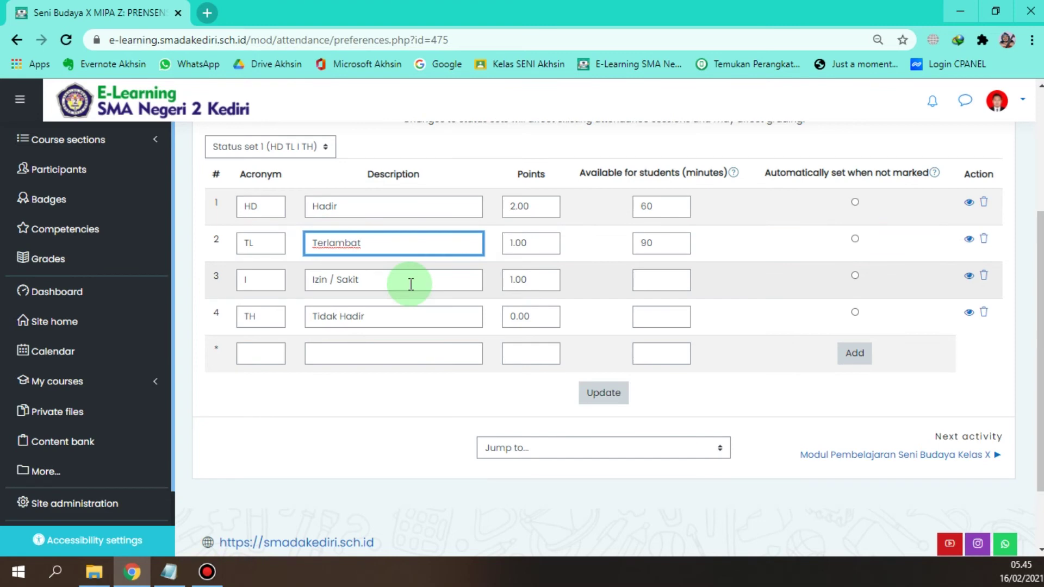
Step: Examine the minutes available to students for the Hadir and Terlambat statuses, and the rest of the status set
double_click(661, 206)
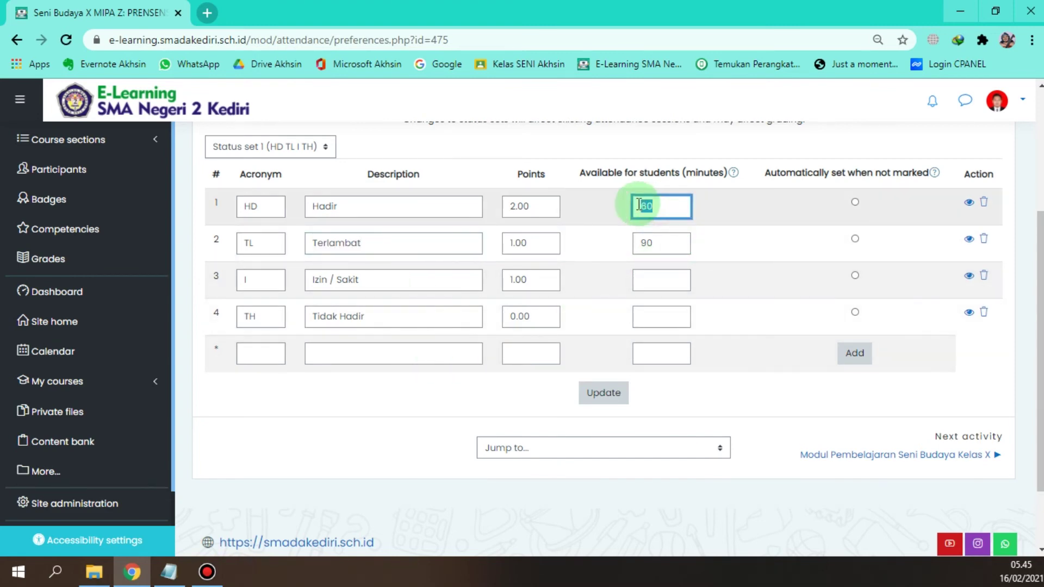
left_click(749, 224)
scroll(754, 239, "up", 3)
scroll(755, 244, "down", 3)
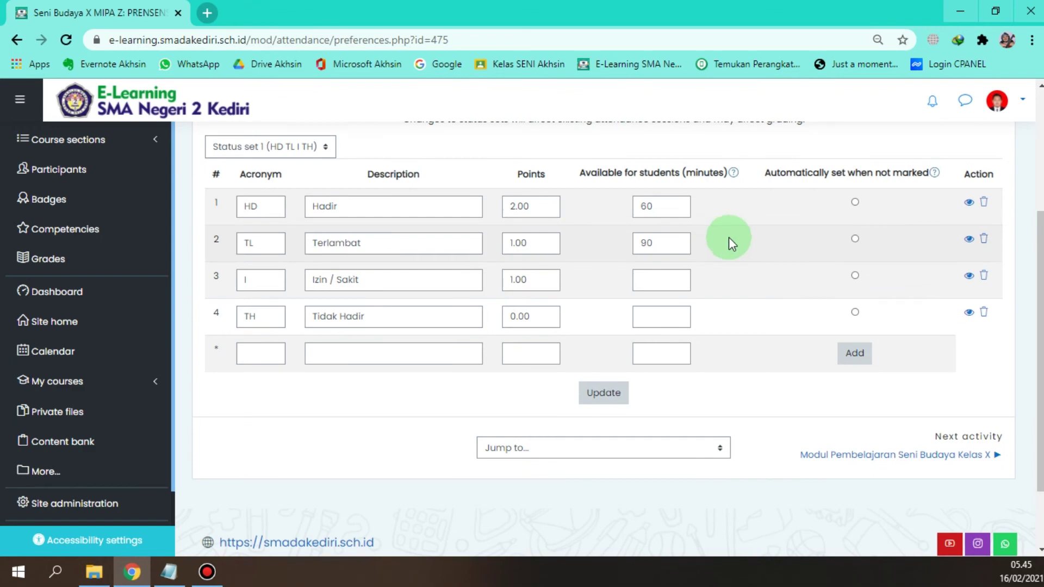
left_click_drag(668, 208, 629, 212)
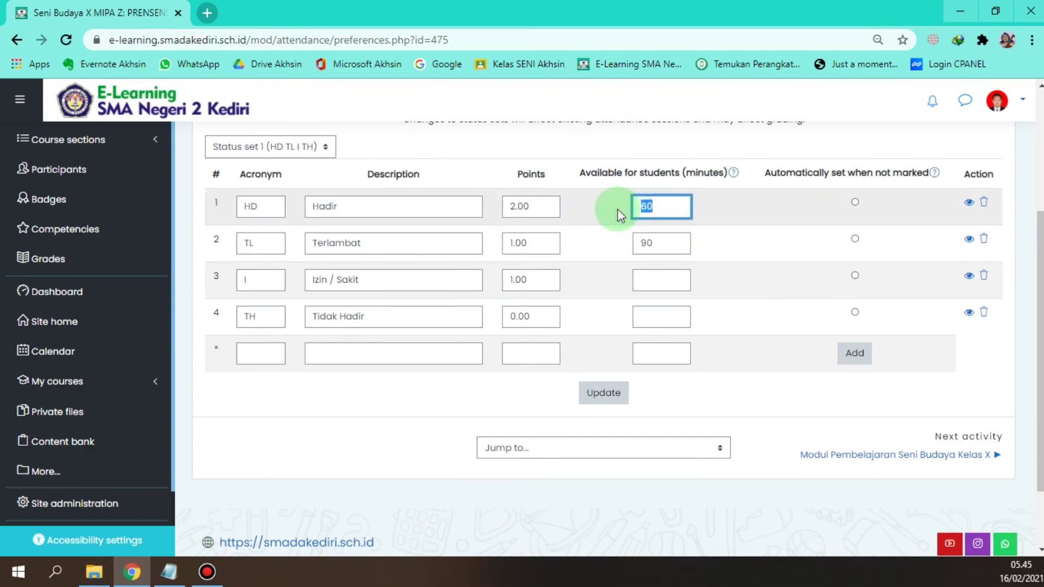
left_click(614, 216)
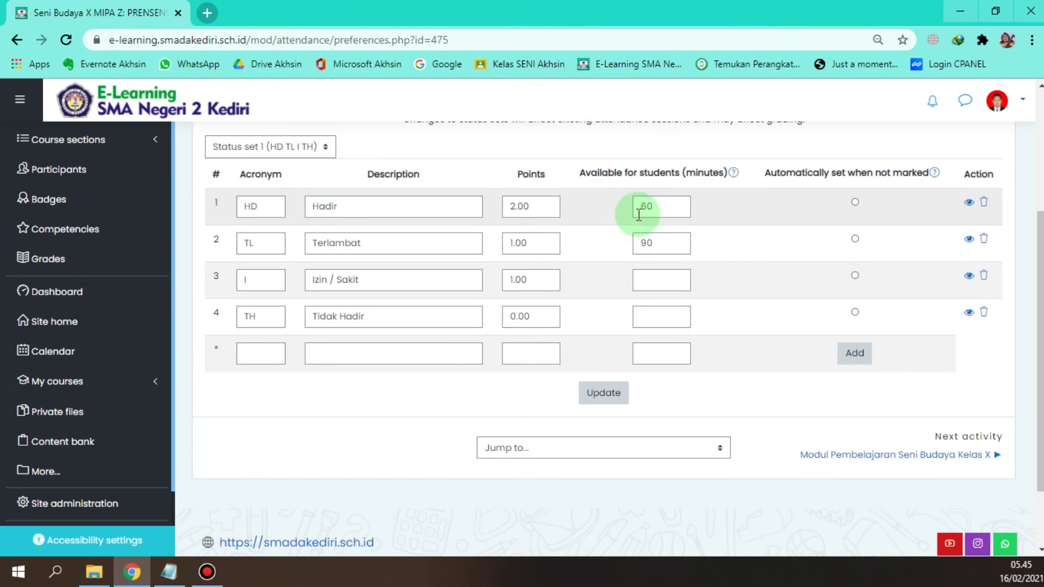
left_click_drag(637, 225, 623, 237)
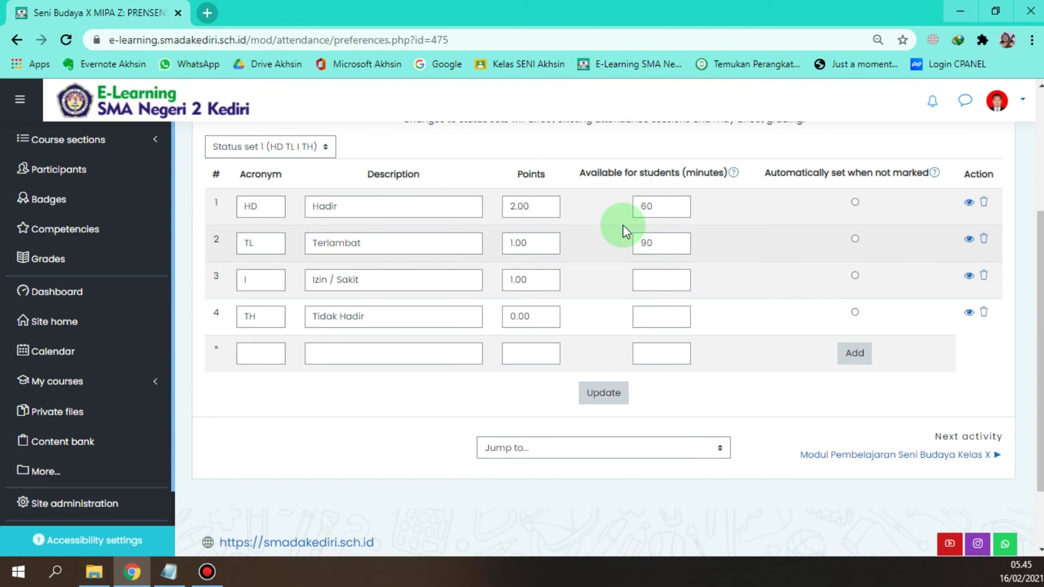
left_click_drag(671, 206, 633, 215)
left_click(623, 240)
double_click(249, 208)
left_click(611, 206)
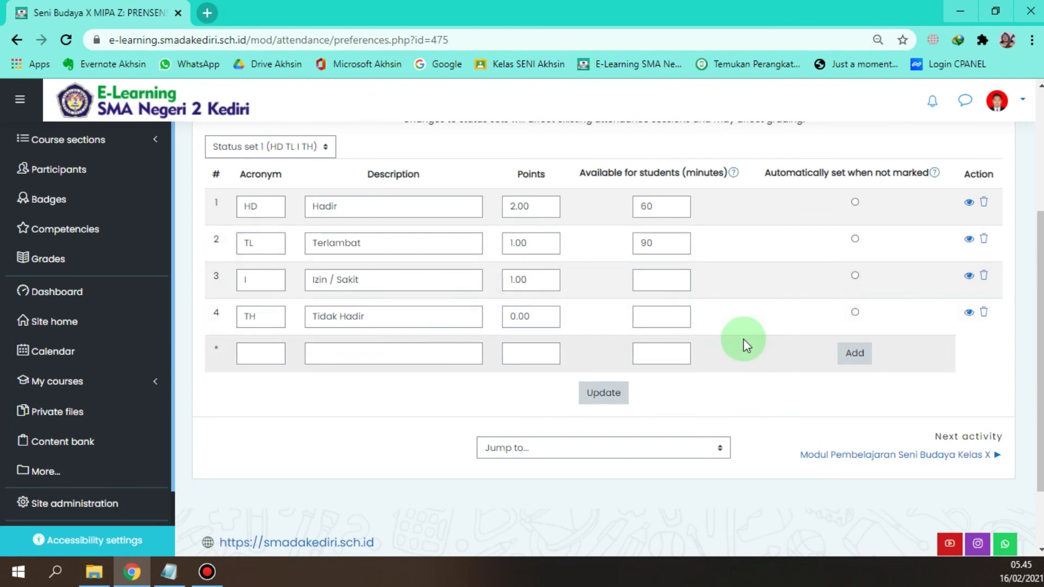
scroll(743, 338, "up", 4)
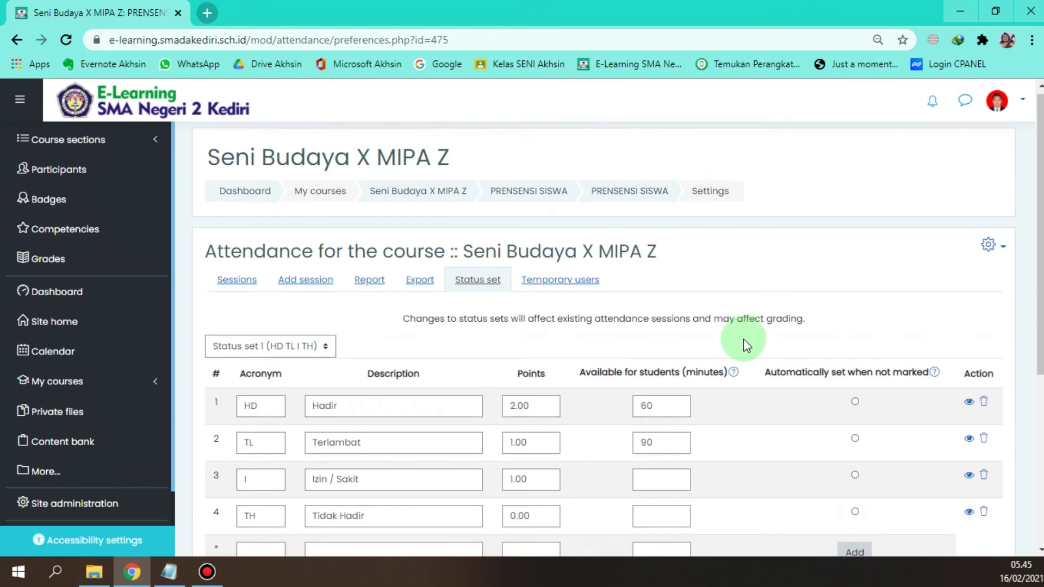
scroll(743, 338, "down", 4)
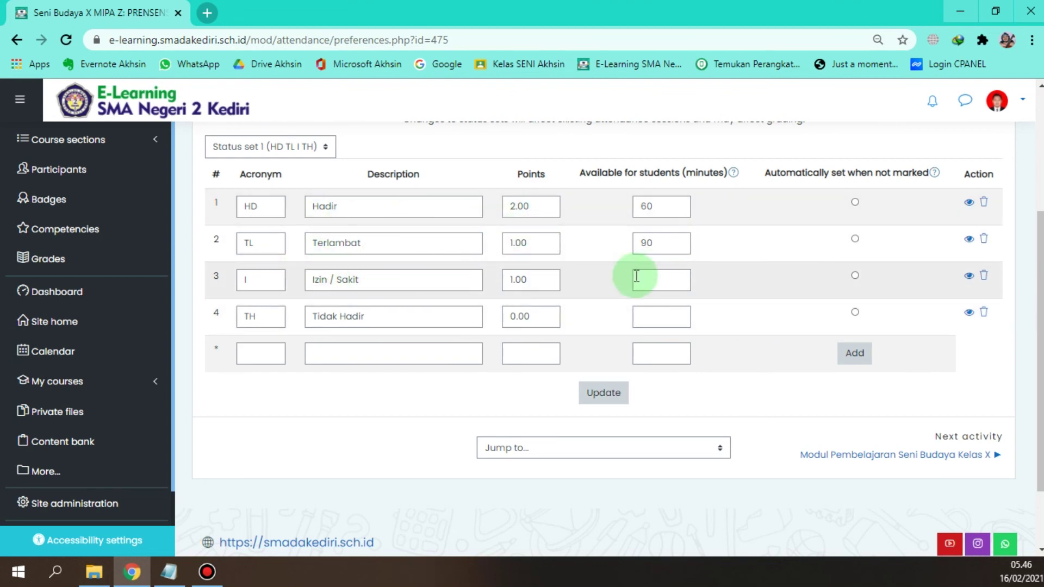
scroll(742, 341, "up", 3)
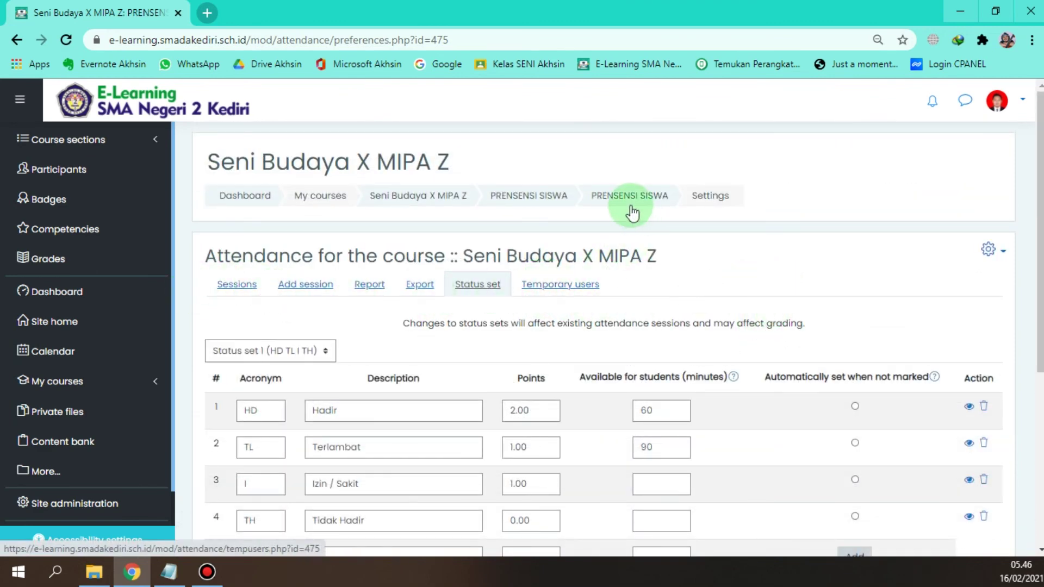
Step: Return to the Seni Budaya X MIPA Z course page and find the PRENSENSI SISWA section
left_click(418, 195)
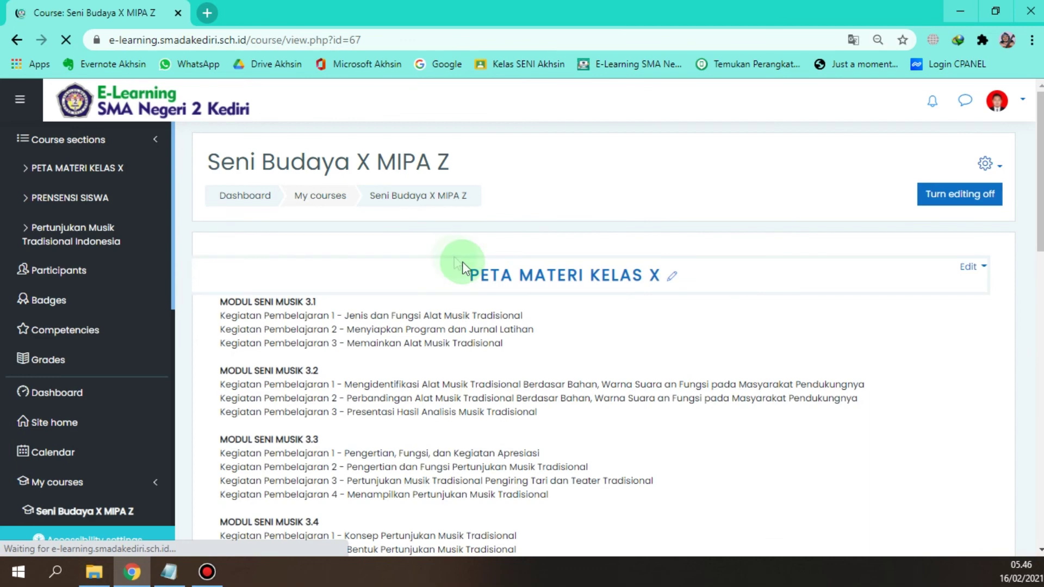
scroll(544, 277, "down", 7)
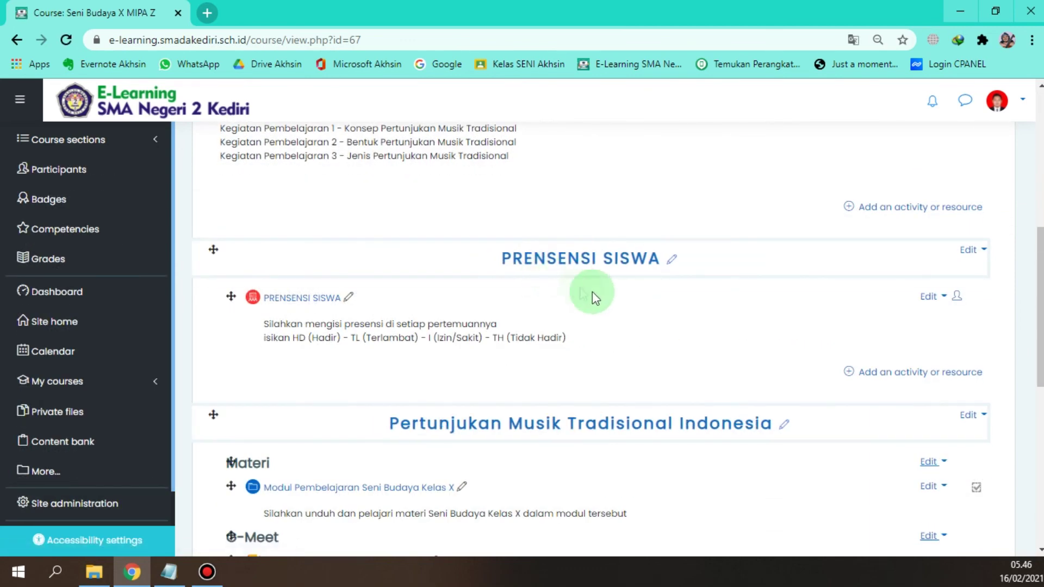